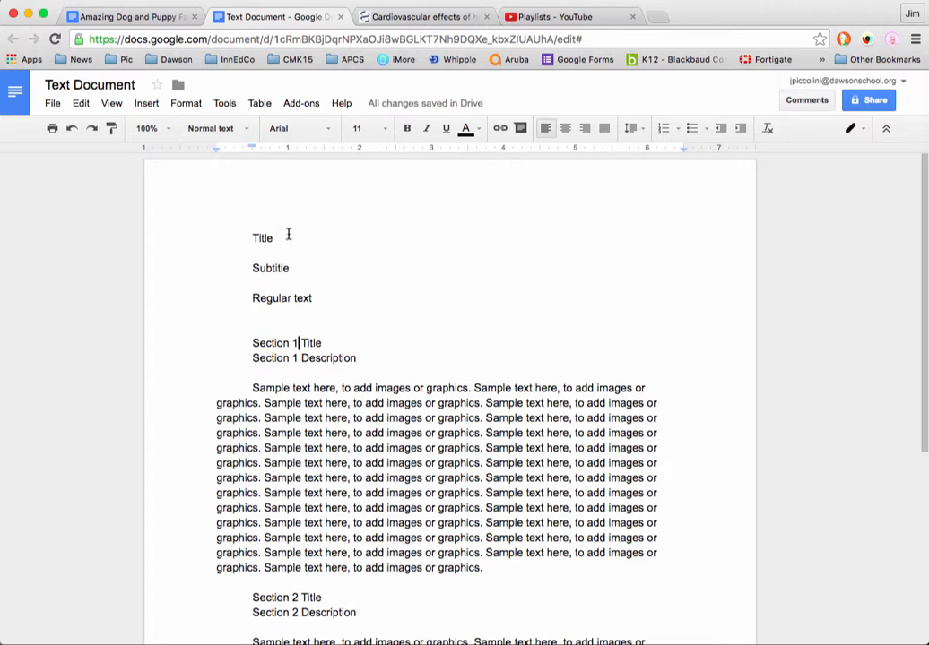
{"action": "left_click_drag", "start_coordinate": [273, 238], "coordinate": [247, 266]}
{"action": "left_click_drag", "start_coordinate": [316, 297], "coordinate": [253, 298]}
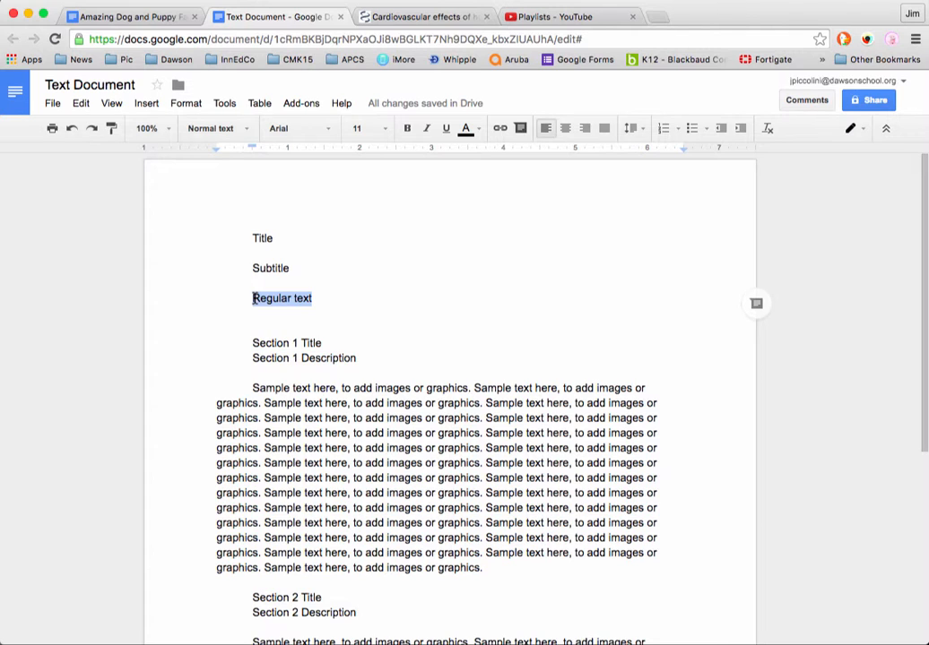
{"action": "left_click", "coordinate": [444, 253]}
Apply the Title paragraph style to the "Title" line at the start of the document
{"action": "left_click_drag", "start_coordinate": [273, 236], "coordinate": [239, 236]}
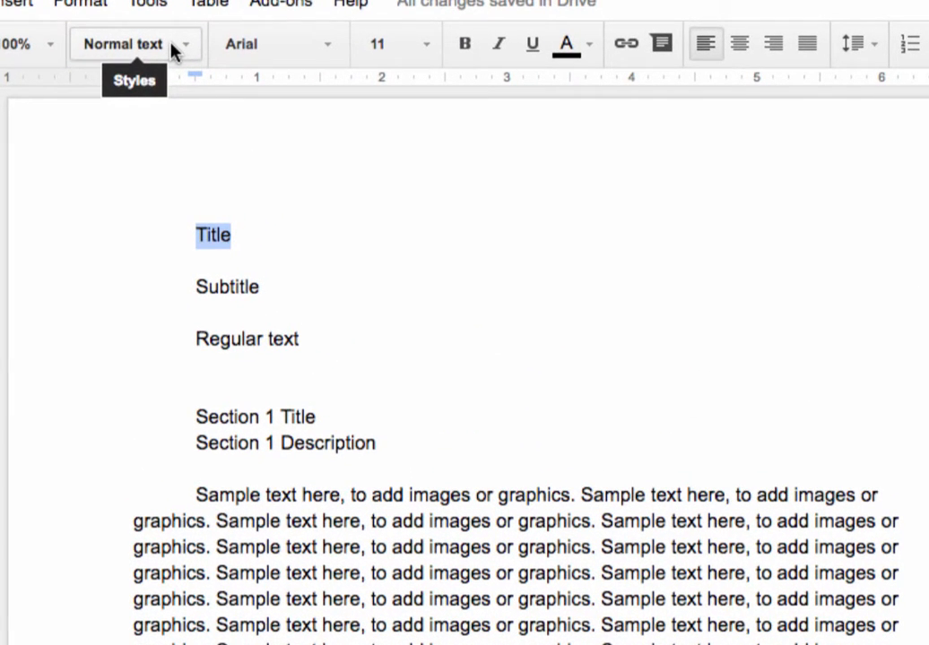
{"action": "left_click", "coordinate": [171, 47]}
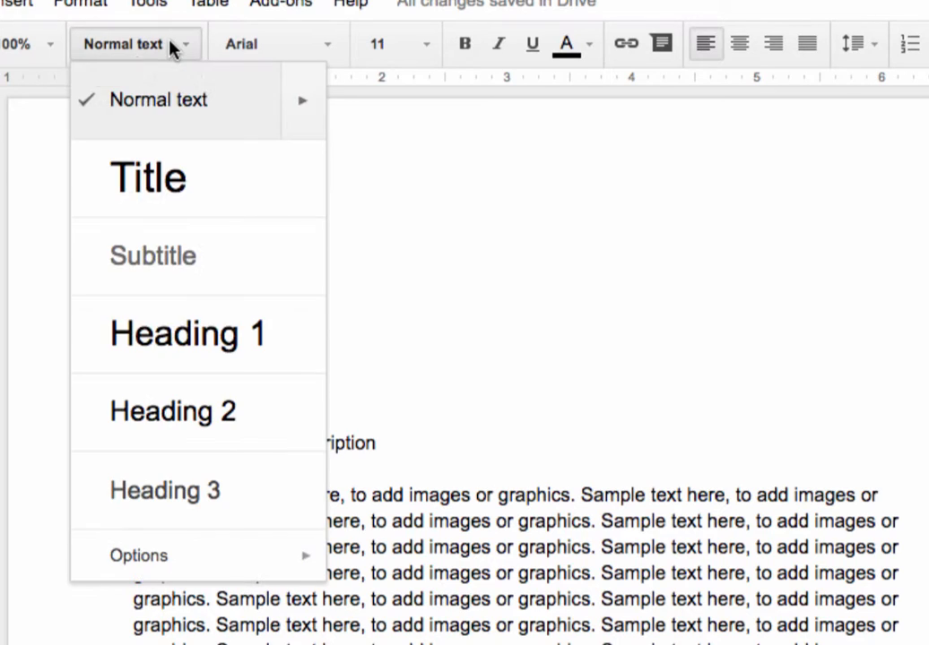
{"action": "left_click", "coordinate": [209, 182]}
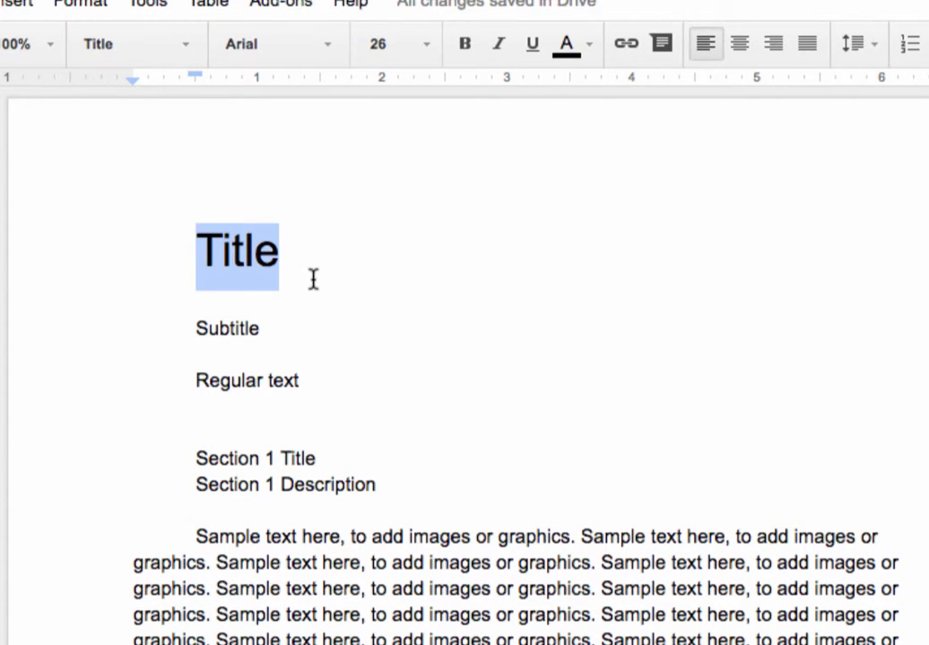
Format the "Title" line in Merriweather, size 24, bold, with dark blue text
{"action": "left_click", "coordinate": [332, 50]}
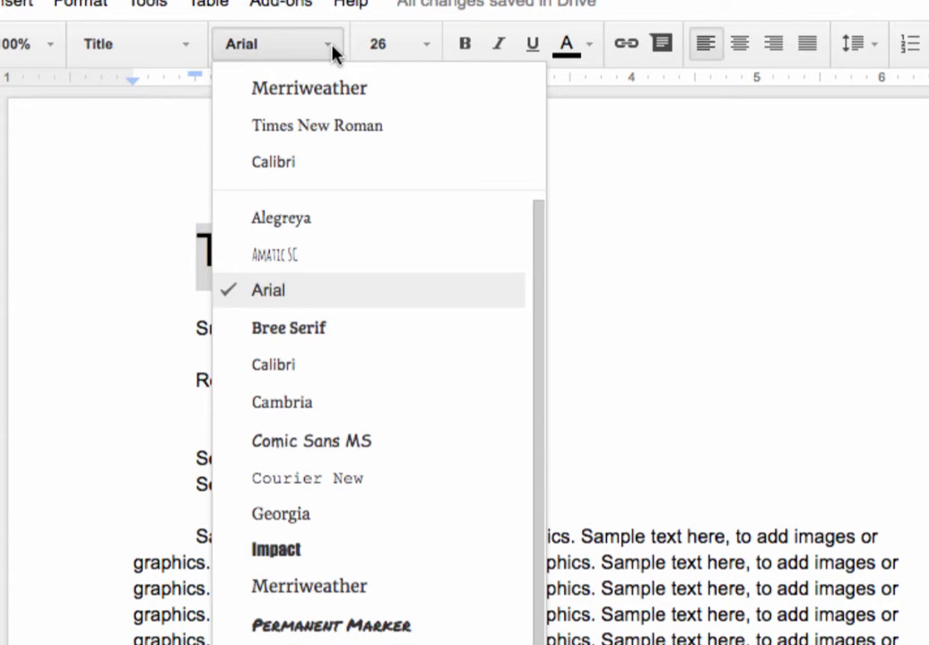
{"action": "left_click", "coordinate": [316, 94]}
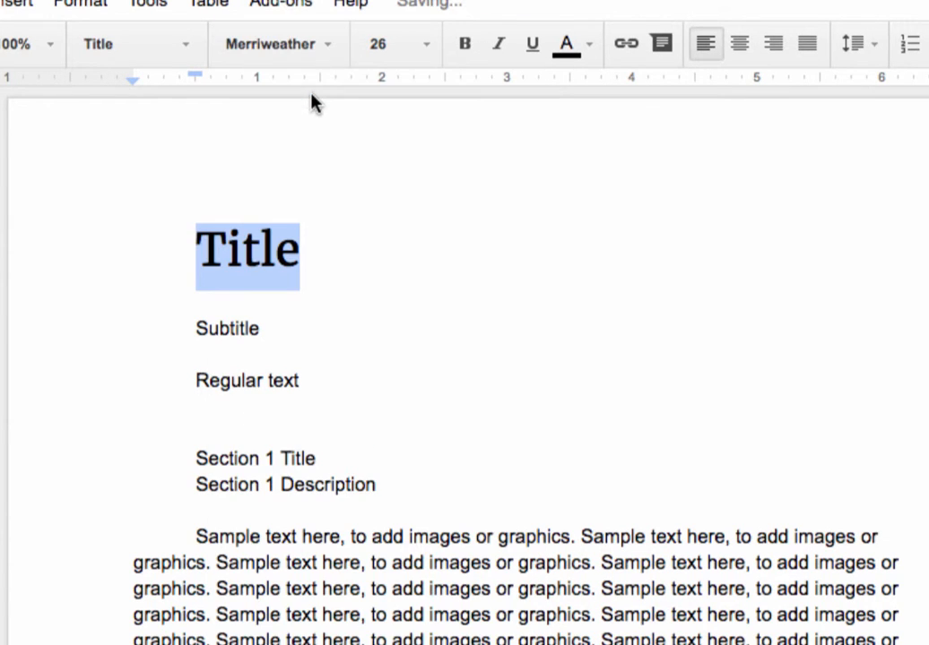
{"action": "left_click", "coordinate": [429, 44]}
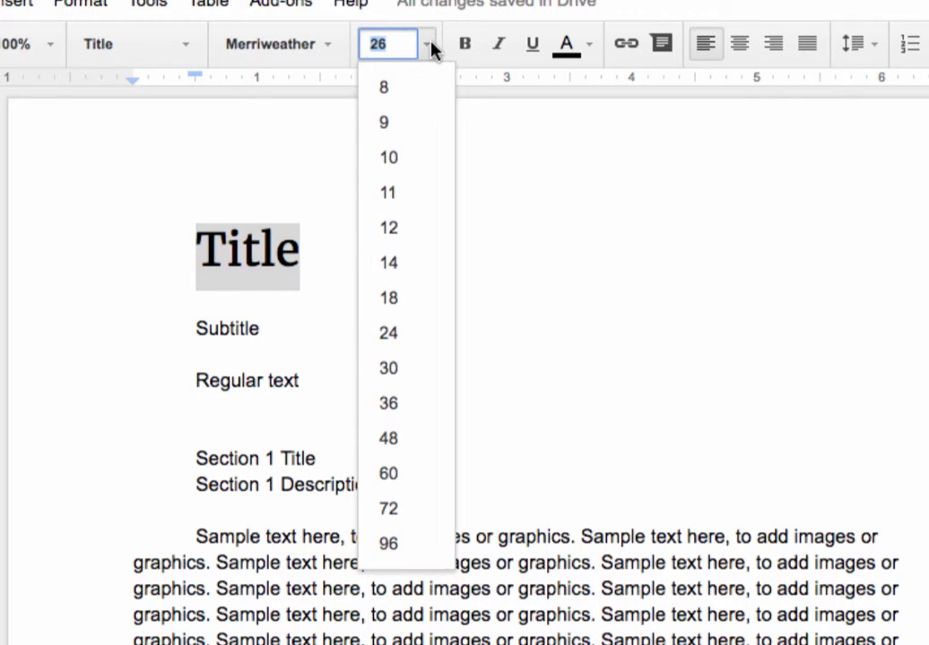
{"action": "left_click", "coordinate": [435, 332]}
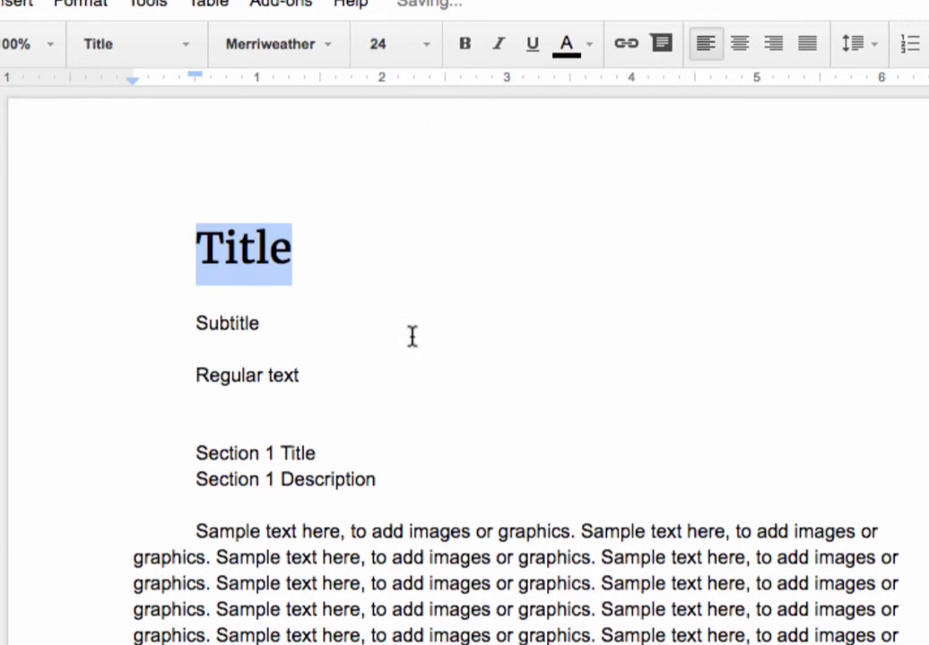
{"action": "left_click", "coordinate": [465, 44]}
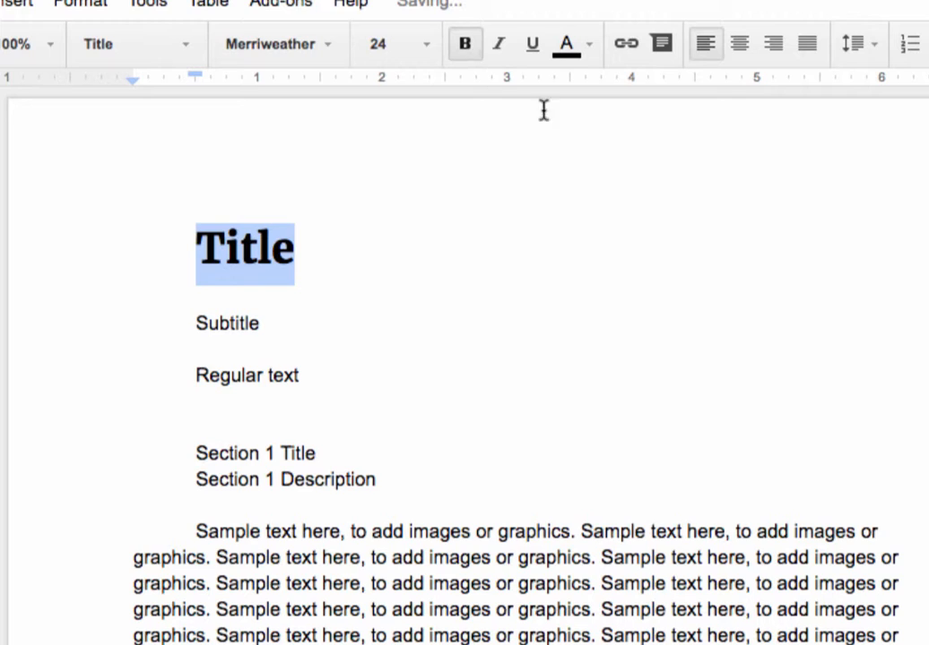
{"action": "left_click", "coordinate": [589, 45]}
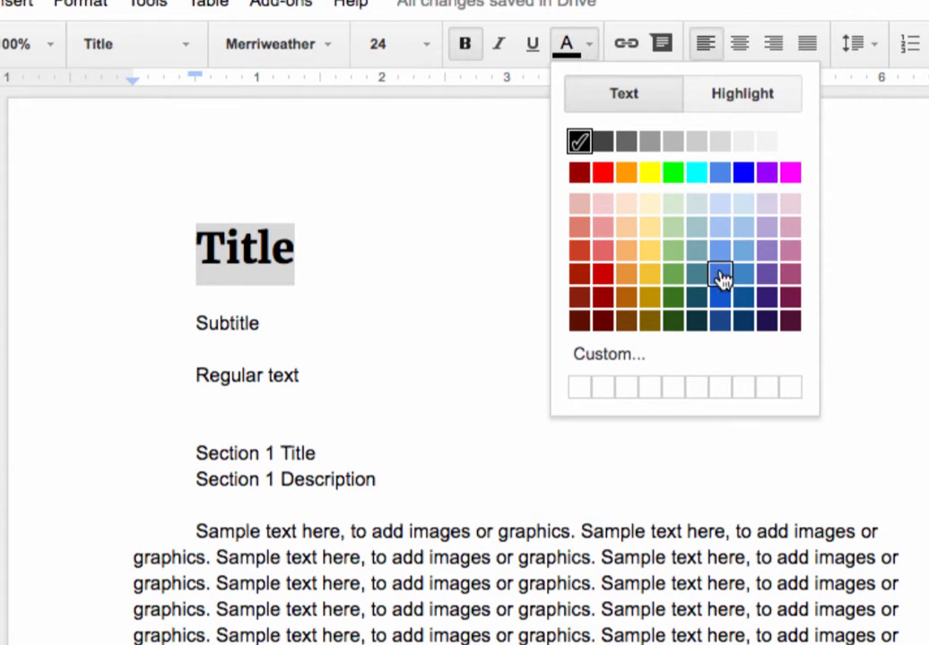
{"action": "left_click", "coordinate": [721, 319]}
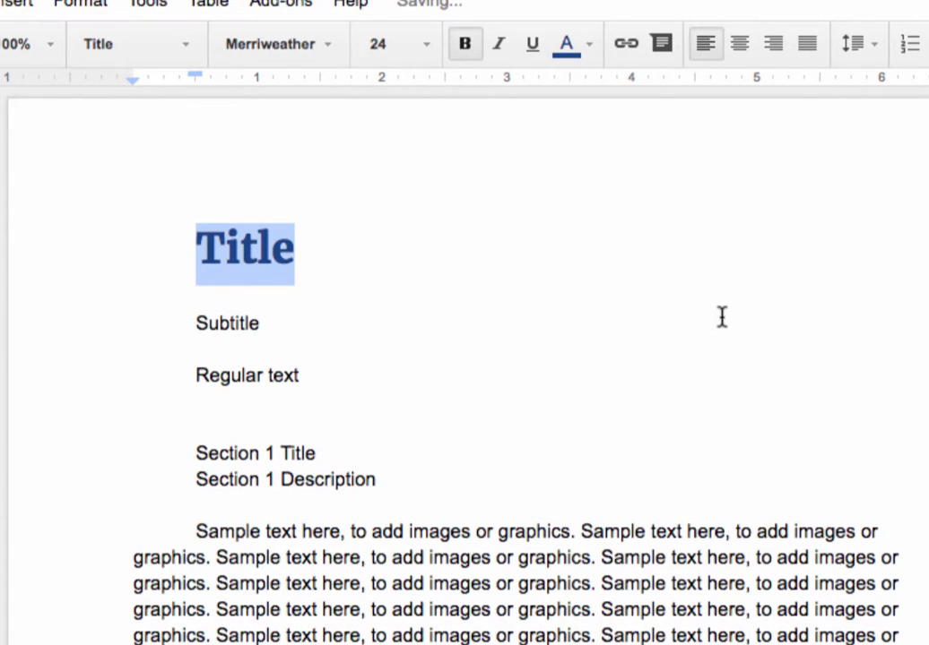
{"action": "left_click", "coordinate": [507, 243]}
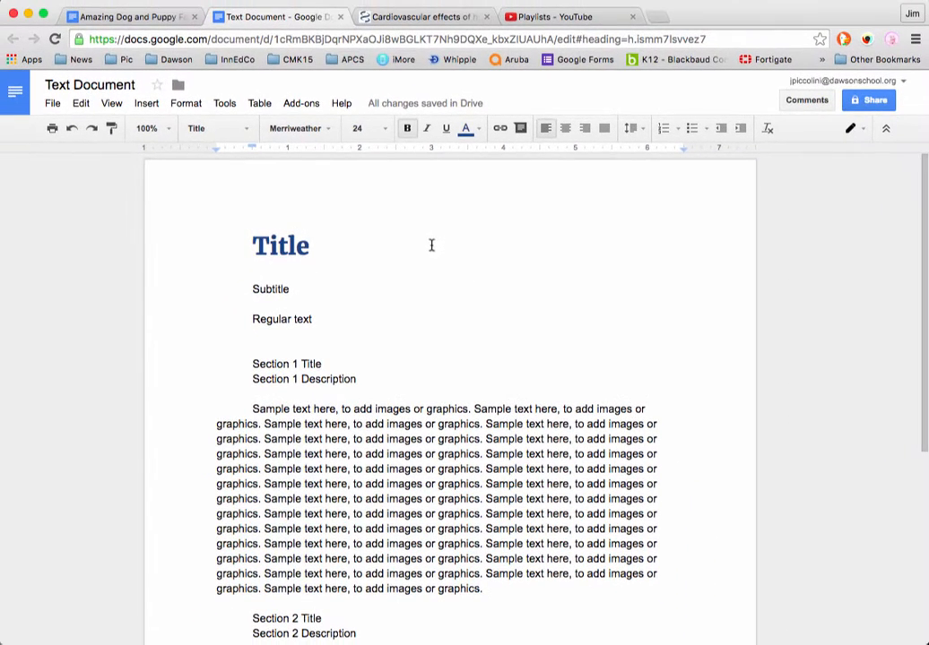
Update the Title style to match the formatting of the "Title" line
{"action": "left_click_drag", "start_coordinate": [257, 245], "coordinate": [304, 245]}
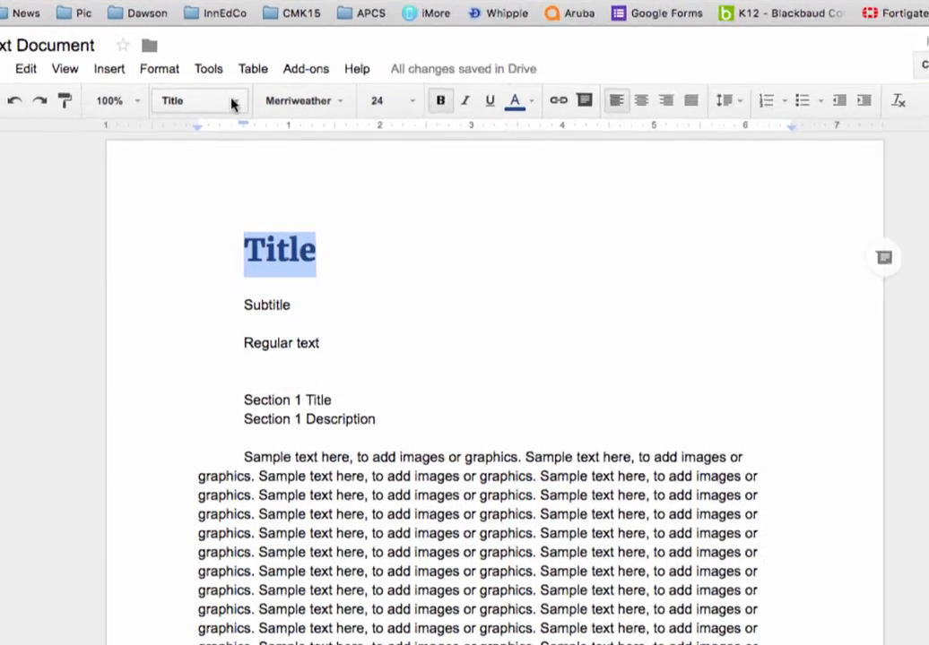
{"action": "left_click", "coordinate": [232, 104]}
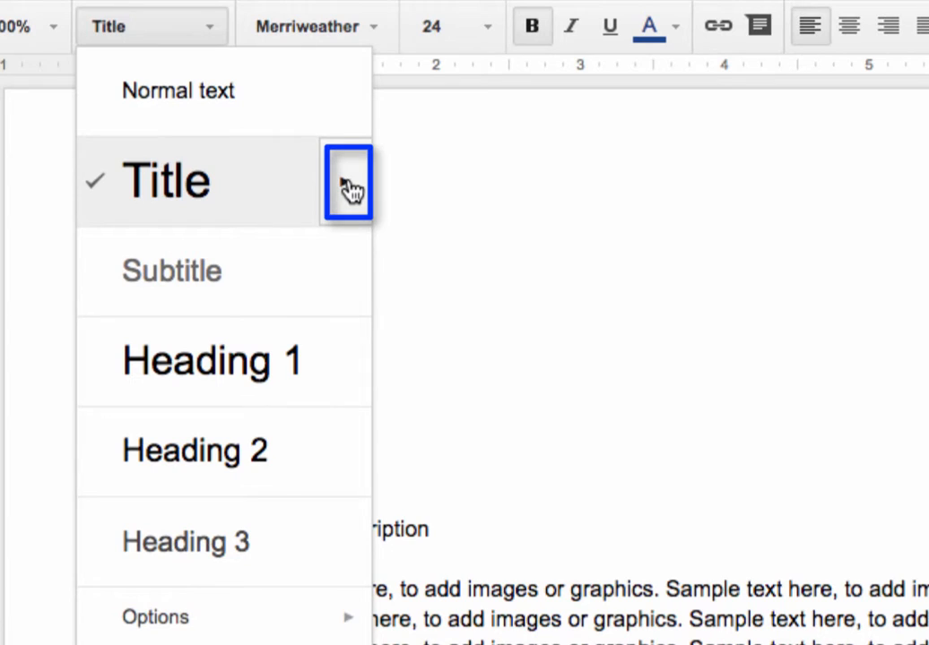
{"action": "left_click", "coordinate": [351, 190]}
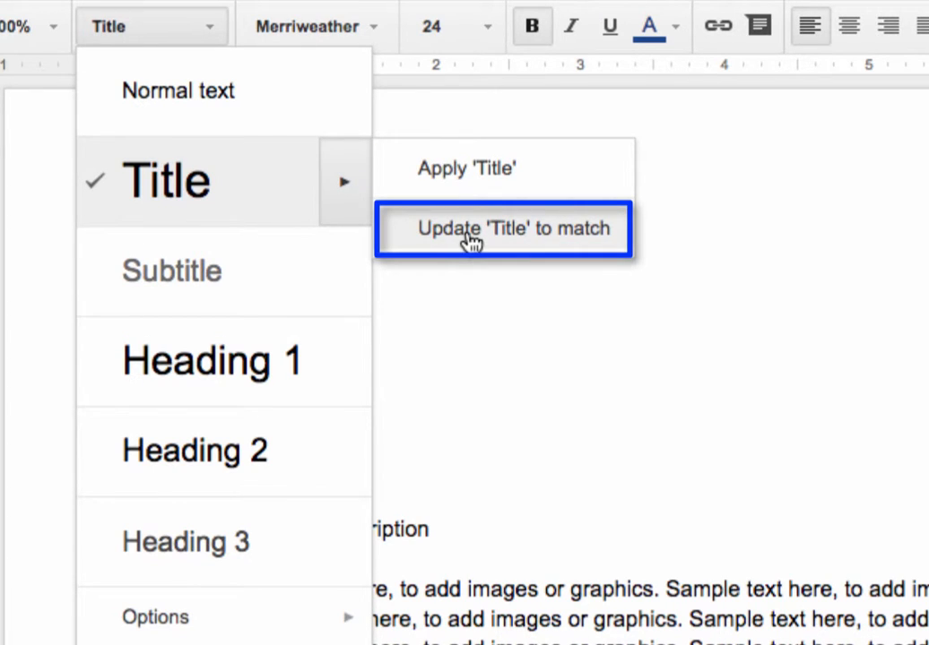
{"action": "left_click", "coordinate": [471, 240]}
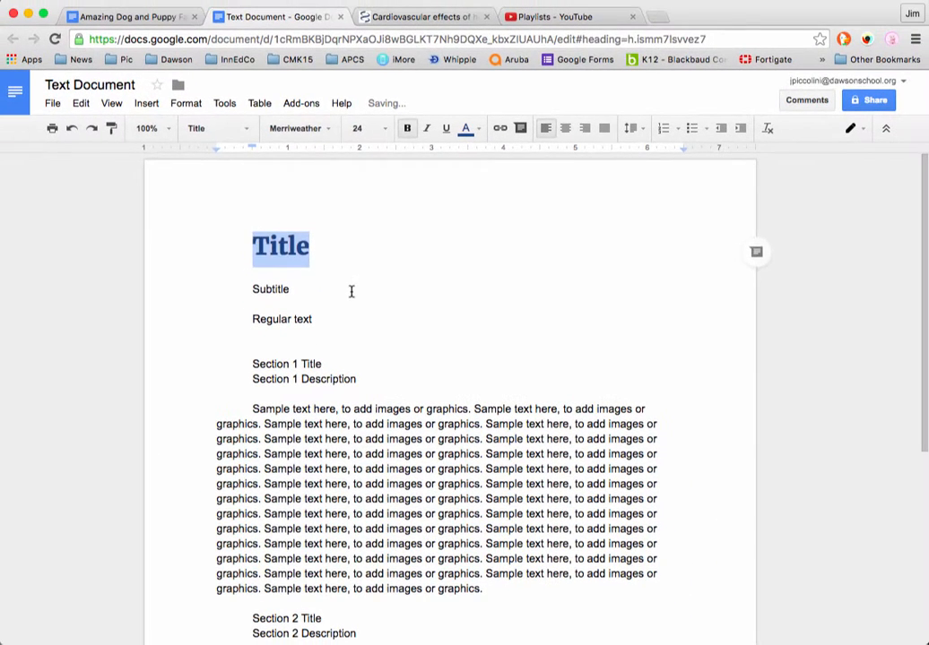
Apply the Subtitle paragraph style to the "Subtitle" line
{"action": "left_click", "coordinate": [315, 293]}
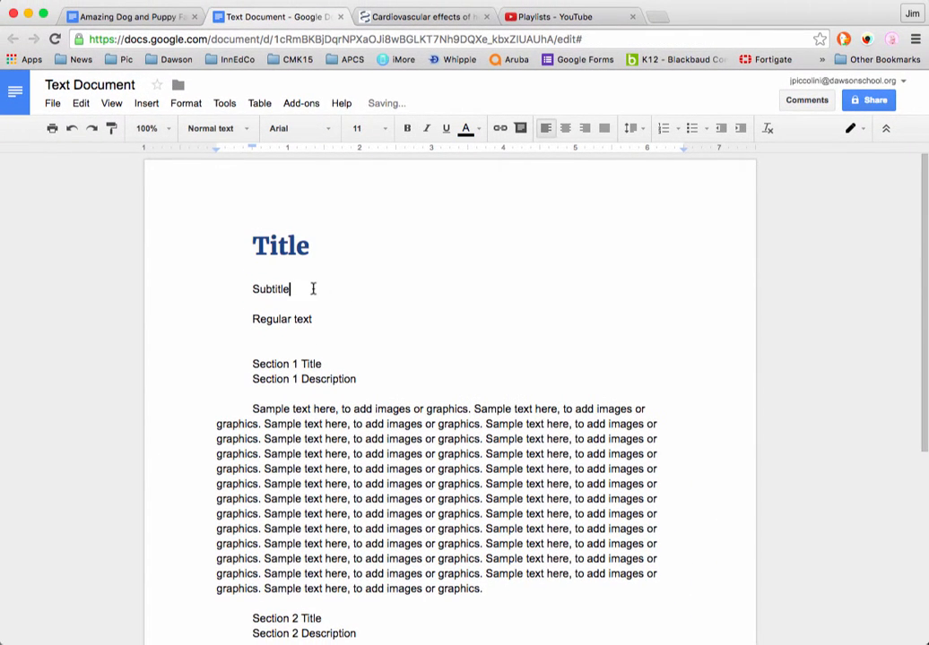
{"action": "left_click", "coordinate": [252, 288], "text": "shift"}
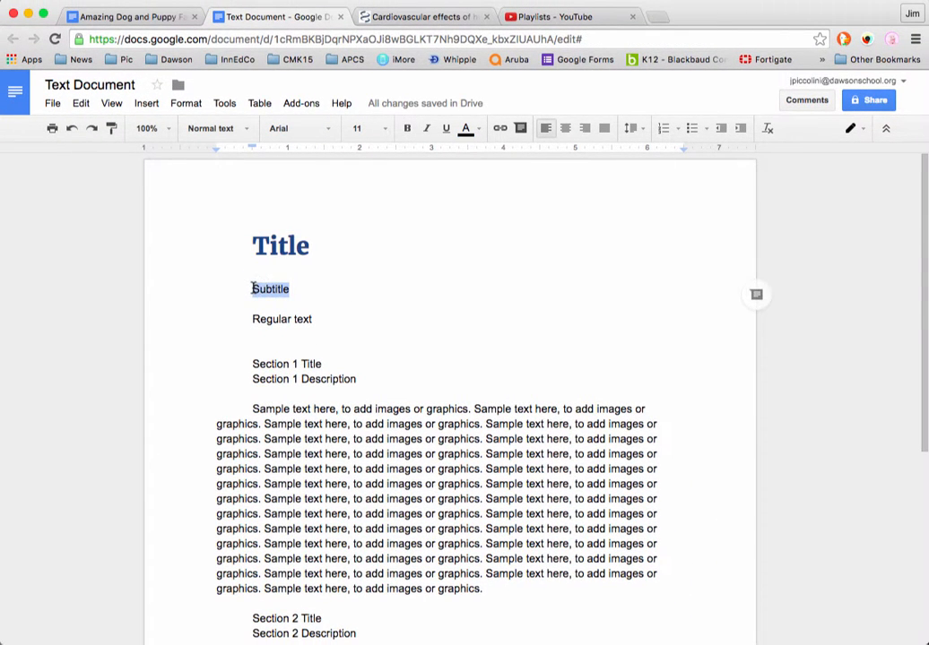
{"action": "left_click", "coordinate": [246, 132]}
{"action": "left_click", "coordinate": [237, 251]}
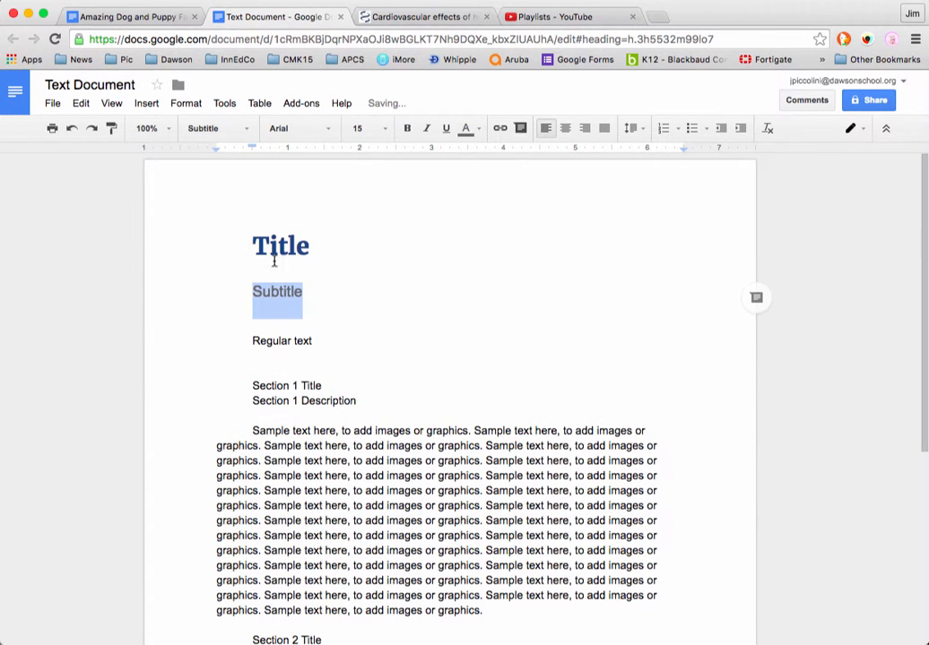
Format the "Subtitle" line in Merriweather, italic, size 14
{"action": "left_click", "coordinate": [300, 128]}
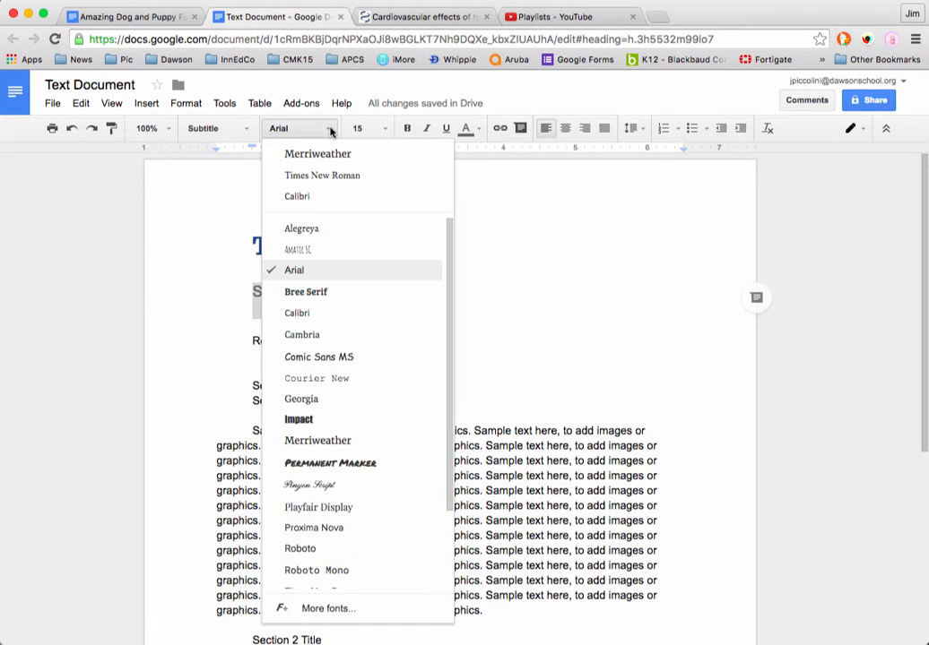
{"action": "left_click", "coordinate": [323, 160]}
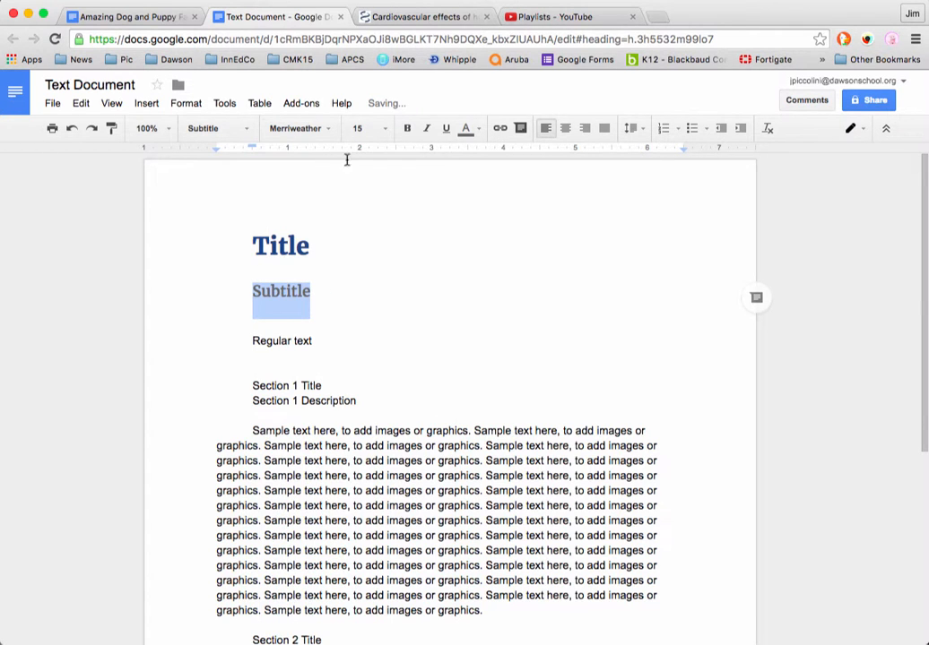
{"action": "left_click", "coordinate": [429, 130]}
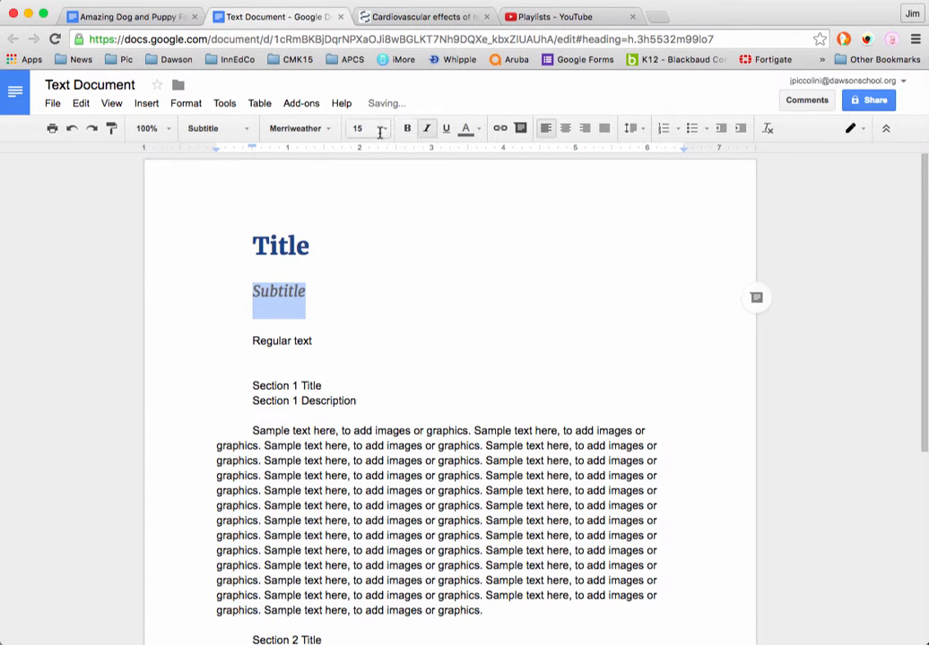
{"action": "left_click", "coordinate": [386, 129]}
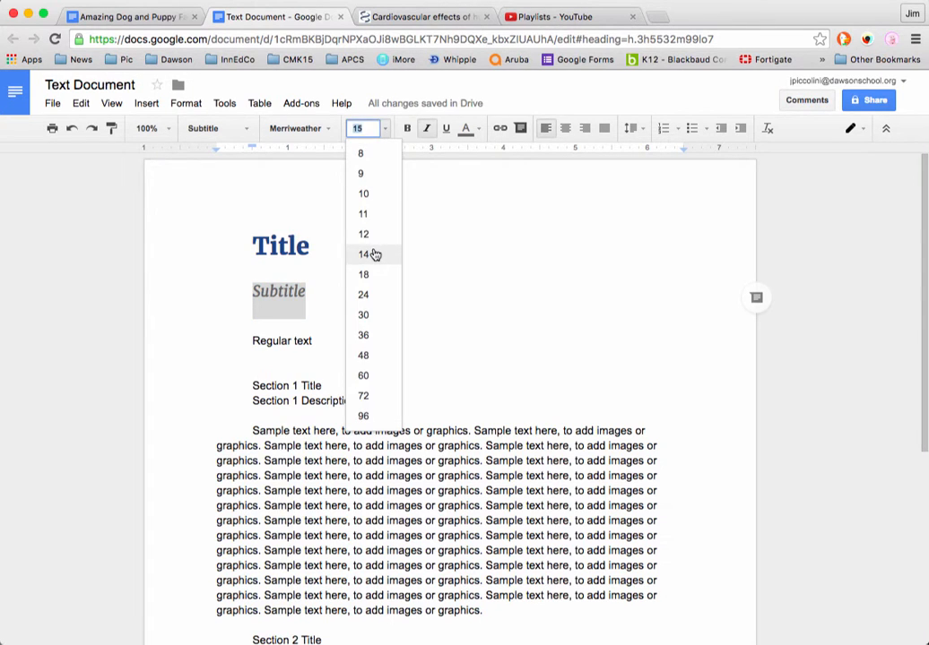
{"action": "left_click", "coordinate": [375, 254]}
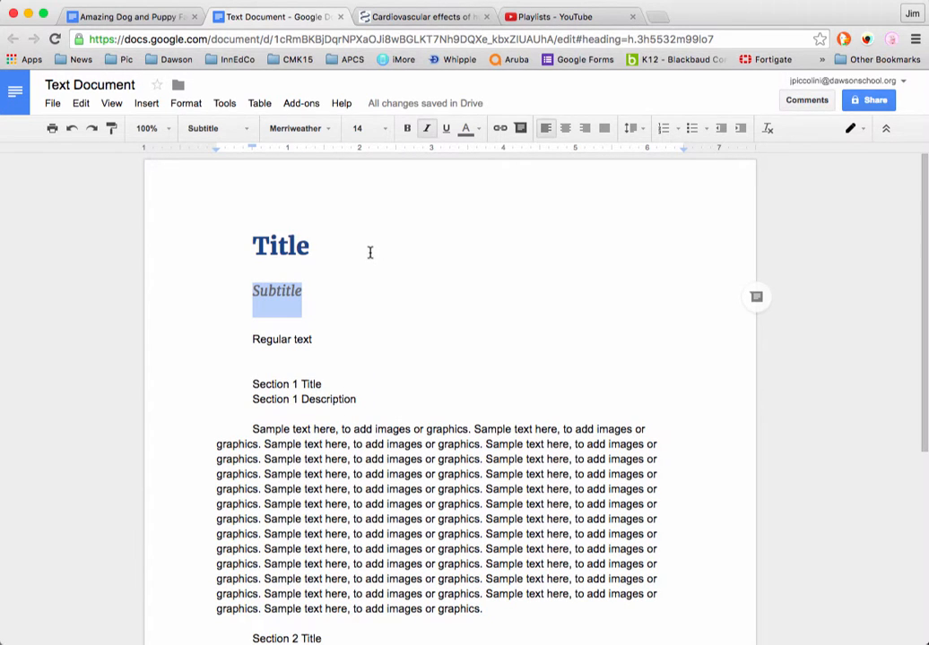
Update the Subtitle style to match the formatting of the "Subtitle" line
{"action": "left_click", "coordinate": [244, 129]}
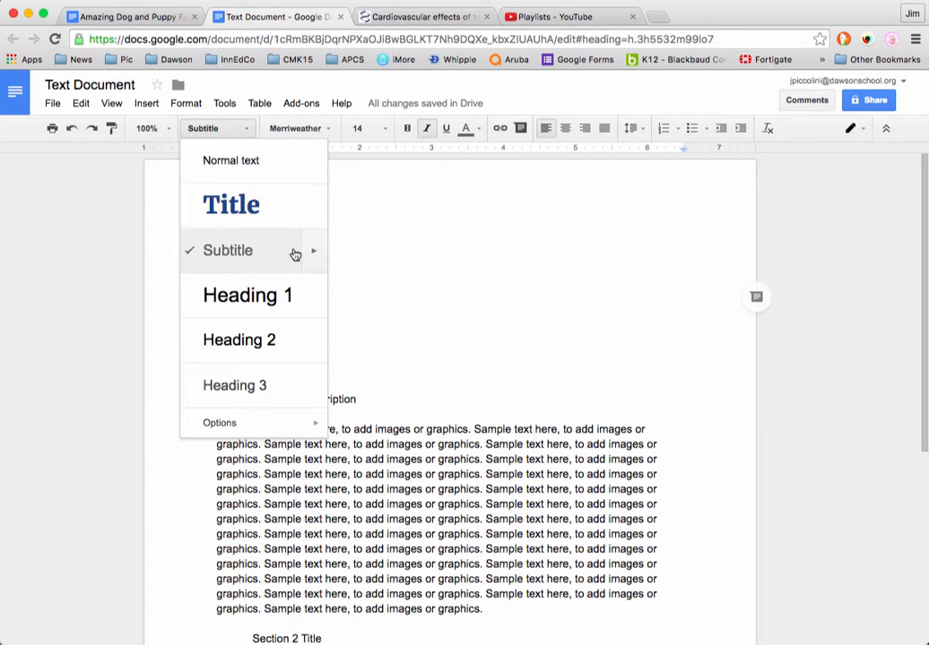
{"action": "mouse_move", "coordinate": [313, 252]}
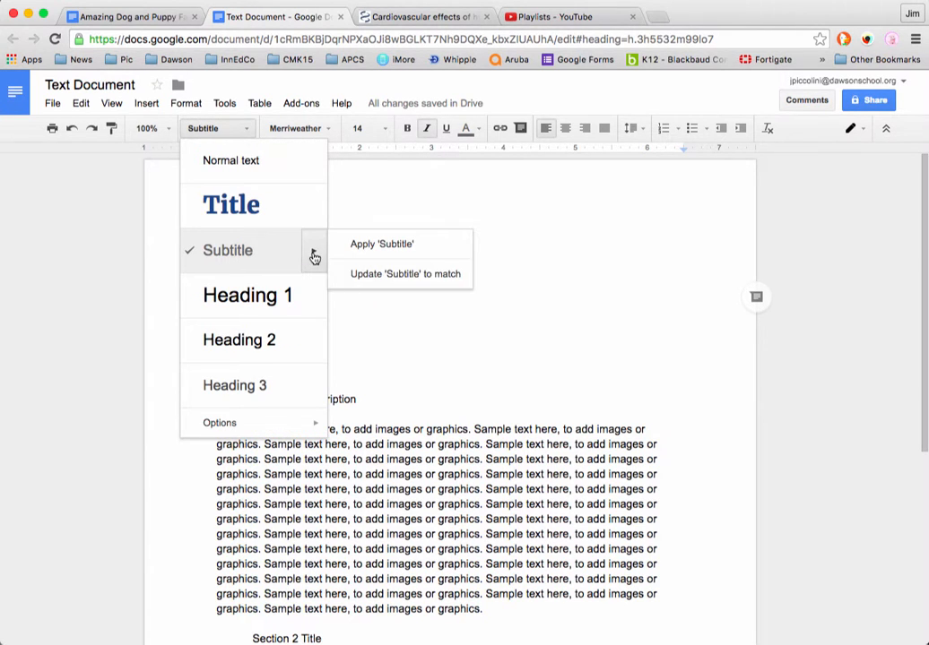
{"action": "left_click", "coordinate": [389, 276]}
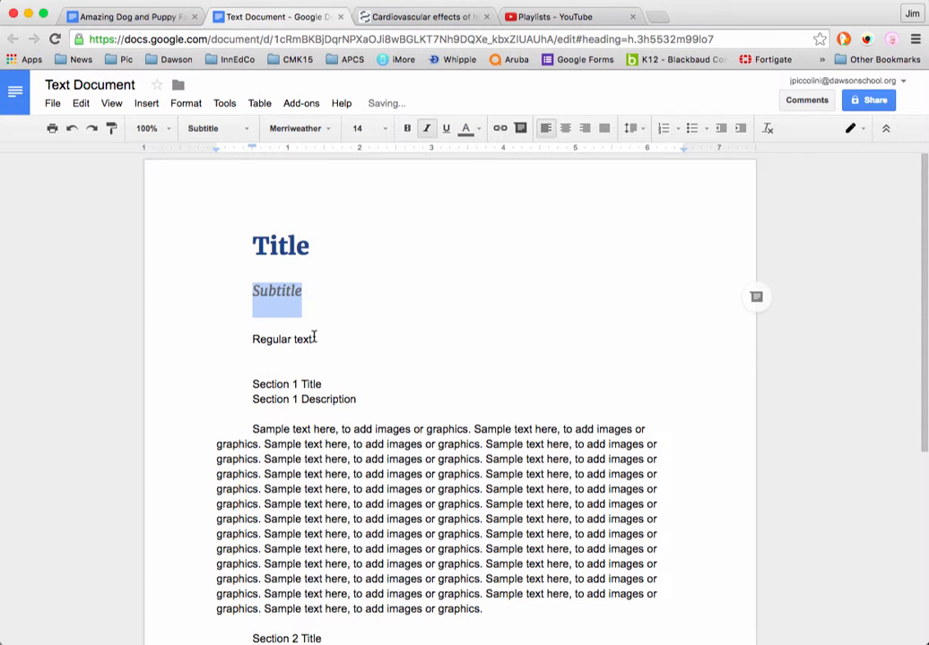
Apply the Normal text style to the "Regular text" line and set its font to Merriweather, size 12
{"action": "left_click_drag", "start_coordinate": [315, 338], "coordinate": [224, 336]}
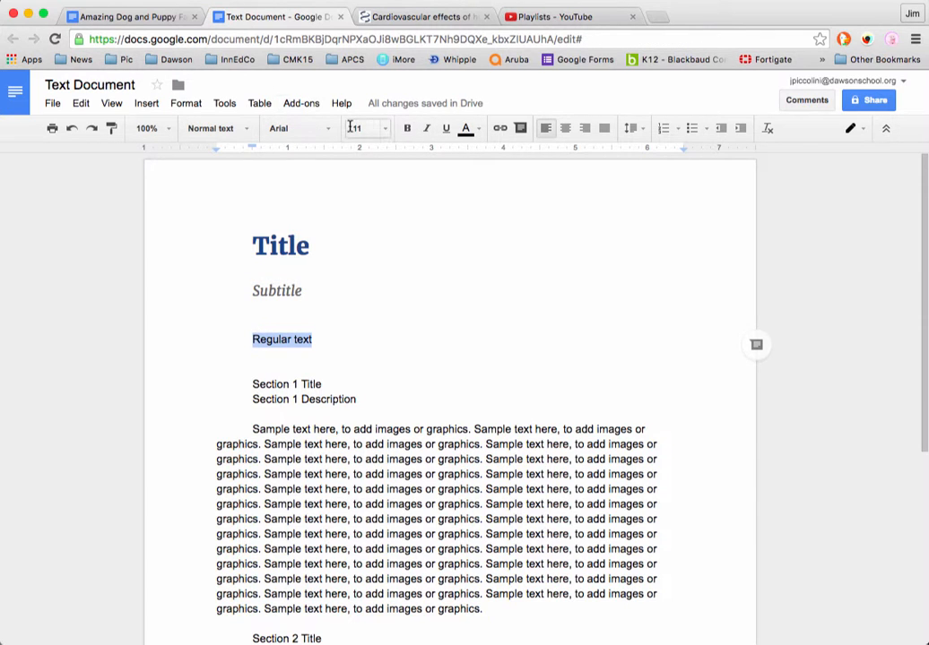
{"action": "left_click", "coordinate": [231, 130]}
{"action": "left_click", "coordinate": [232, 160]}
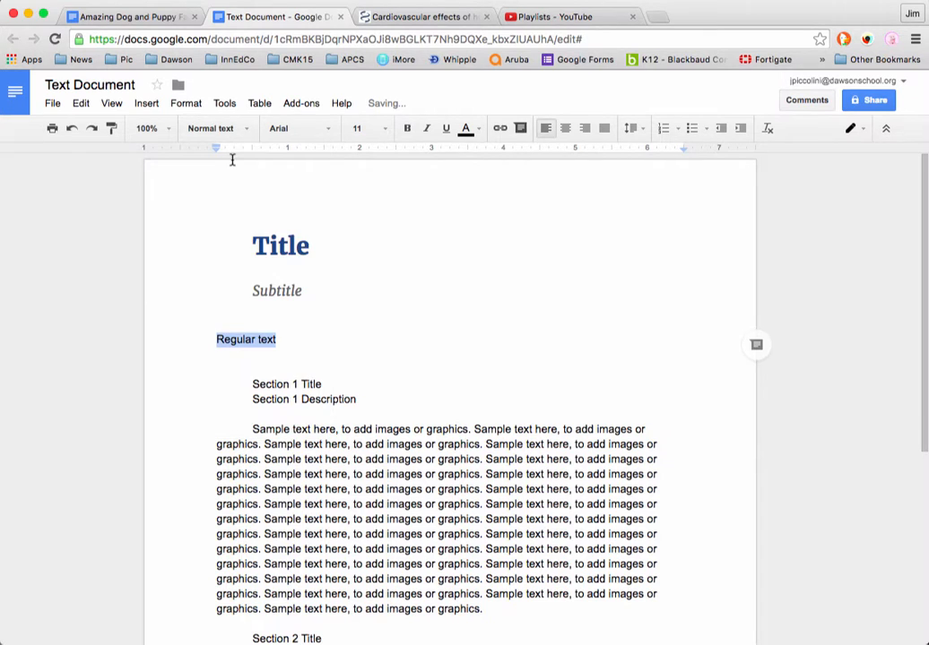
{"action": "left_click", "coordinate": [327, 132]}
{"action": "left_click", "coordinate": [323, 159]}
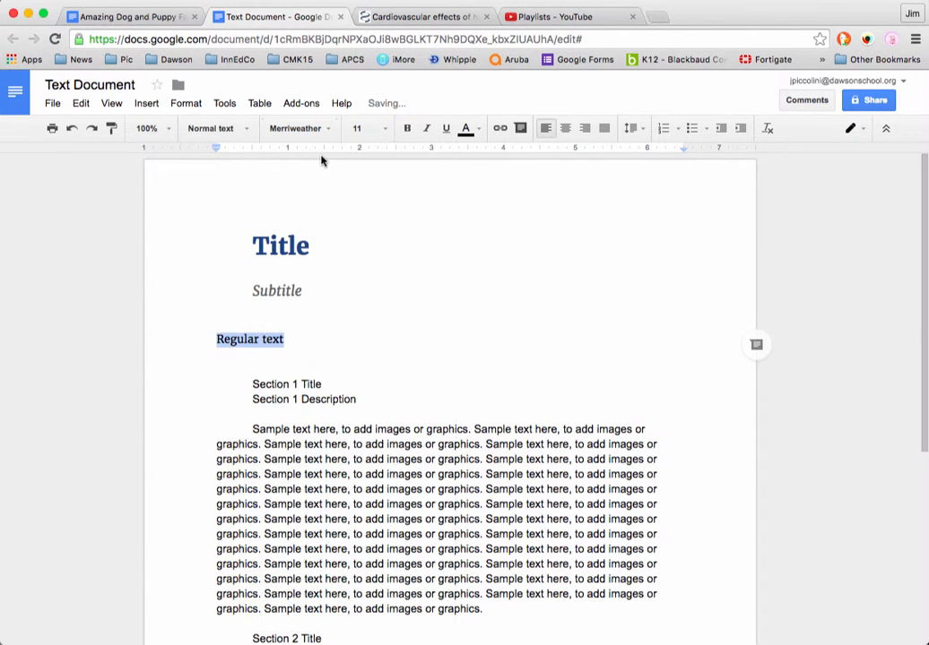
{"action": "left_click", "coordinate": [385, 132]}
{"action": "left_click", "coordinate": [363, 234]}
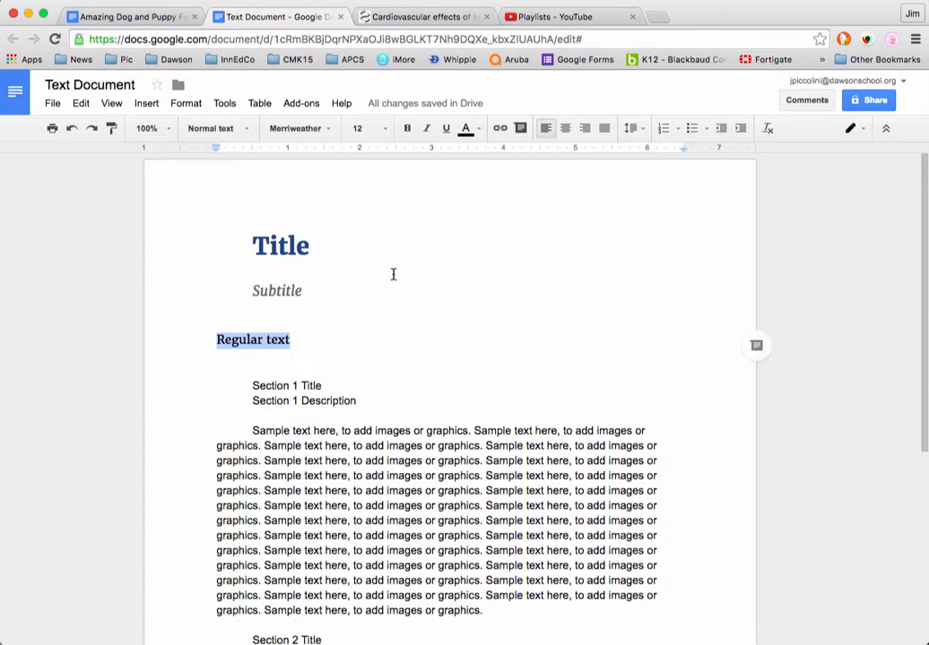
Update the Normal text style to match the formatting of the "Regular text" line
{"action": "left_click", "coordinate": [246, 130]}
{"action": "mouse_move", "coordinate": [311, 162]}
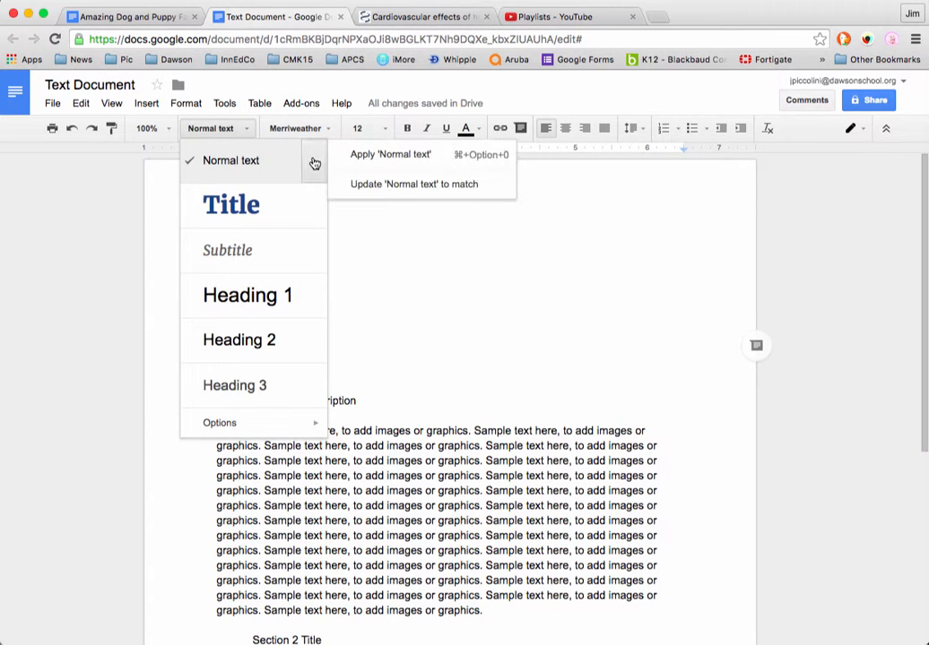
{"action": "left_click", "coordinate": [410, 186]}
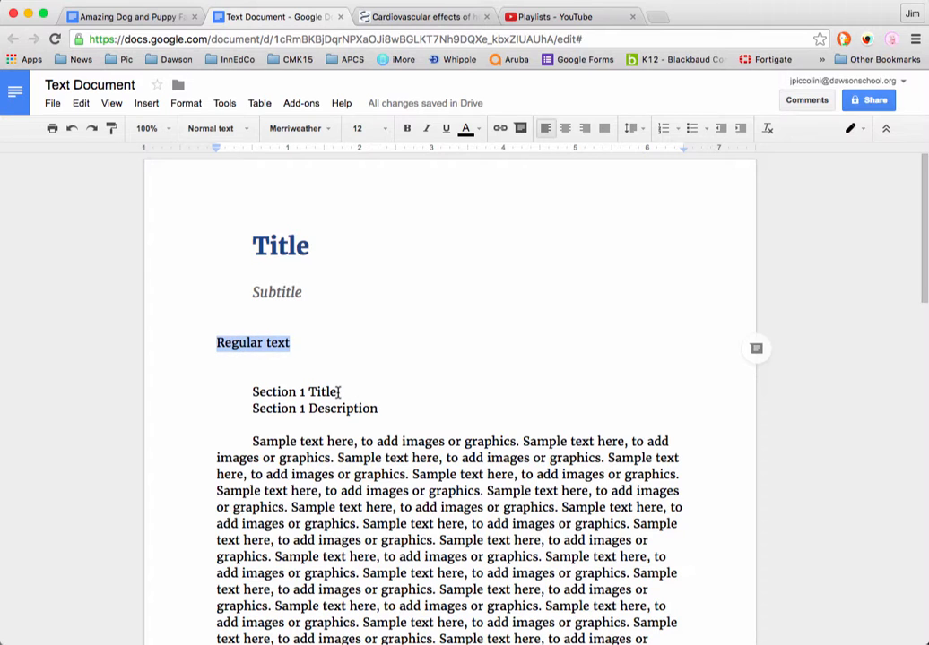
Apply the Title style to the "Section 1 Title" and "Section 2 Title" lines
{"action": "left_click_drag", "start_coordinate": [339, 392], "coordinate": [252, 395]}
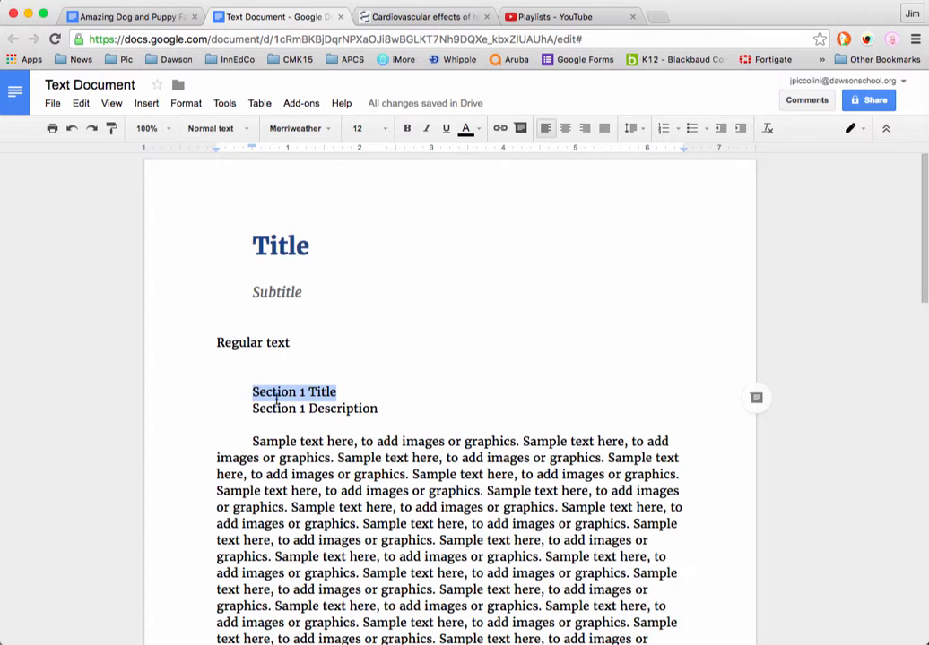
{"action": "scroll", "coordinate": [431, 409], "scroll_direction": "down", "scroll_amount": 3}
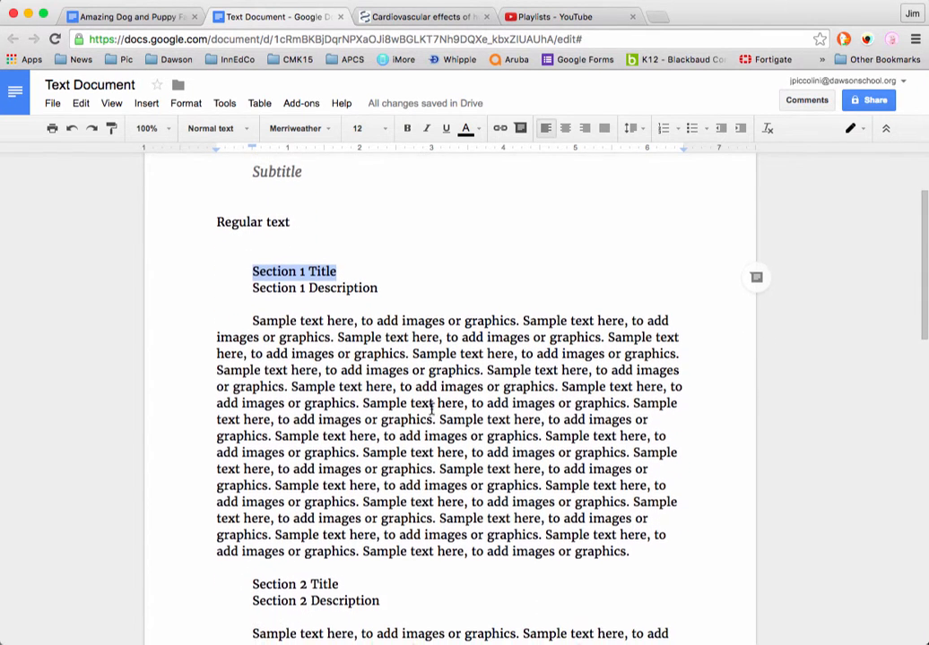
{"action": "left_click_drag", "start_coordinate": [340, 583], "coordinate": [252, 583]}
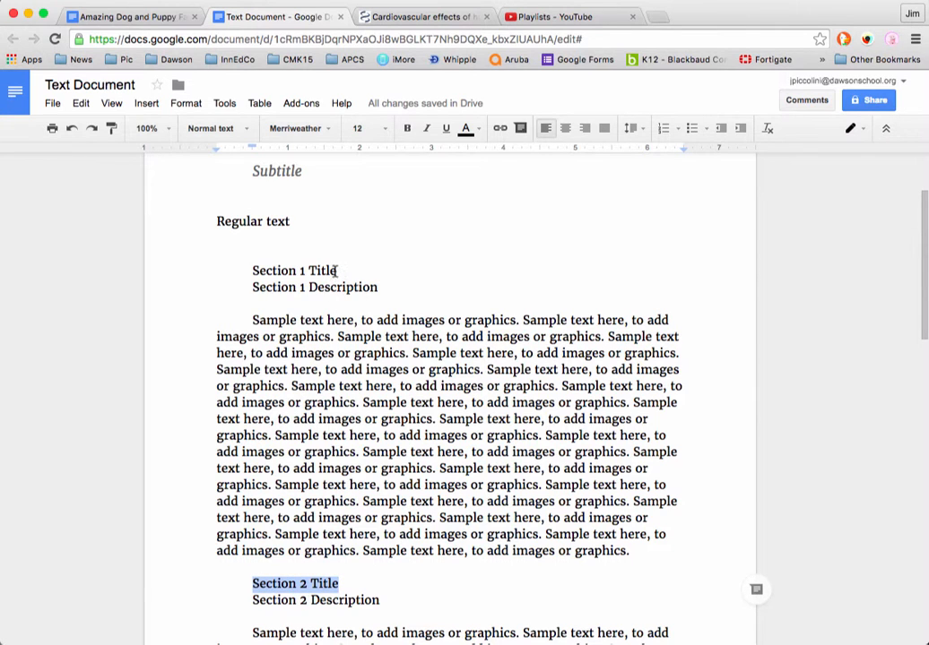
{"action": "left_click_drag", "start_coordinate": [336, 271], "coordinate": [250, 270]}
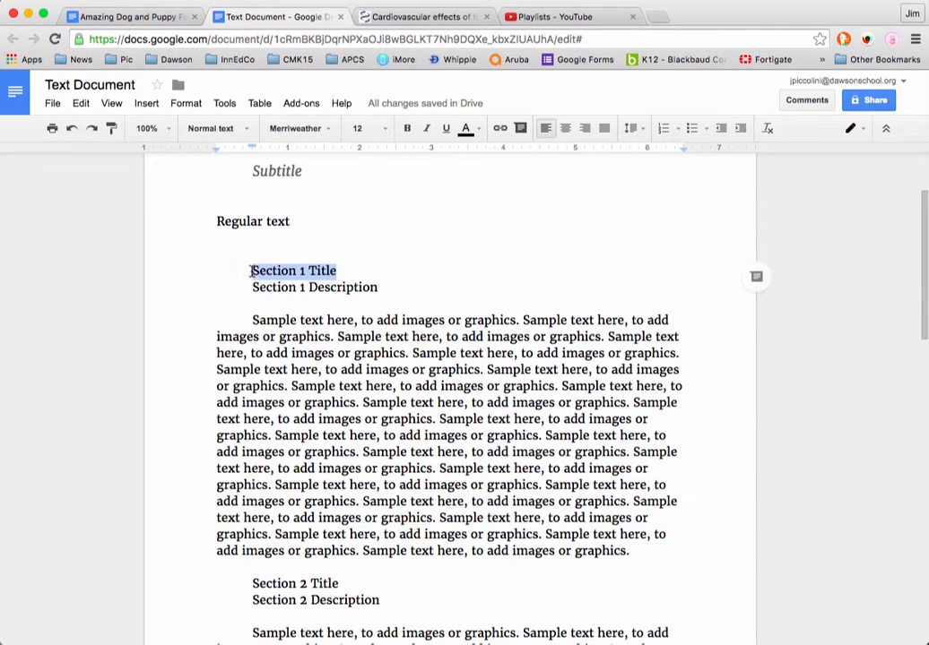
{"action": "left_click", "coordinate": [247, 128]}
{"action": "left_click", "coordinate": [235, 204]}
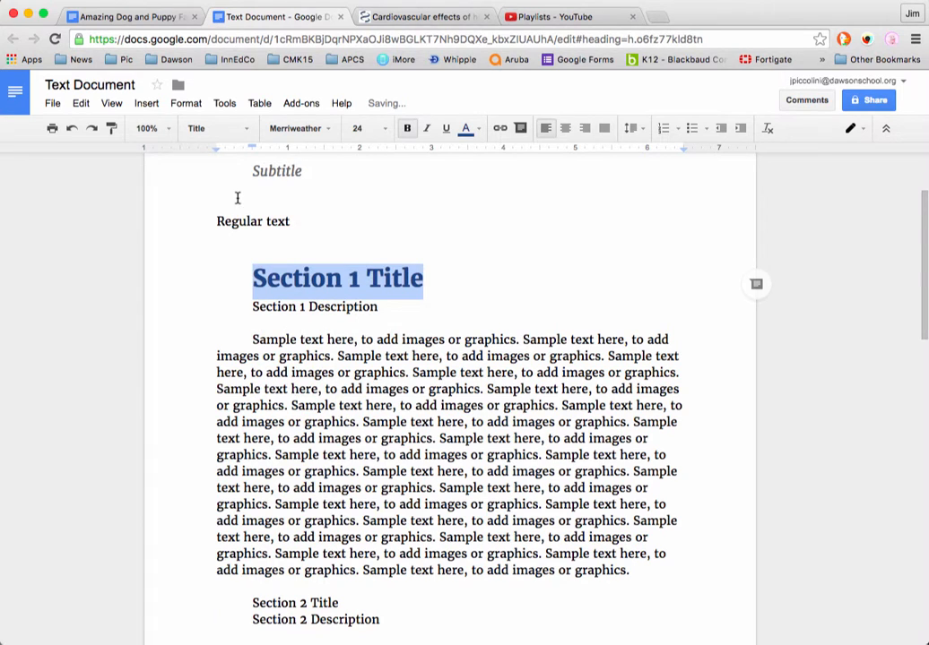
{"action": "left_click_drag", "start_coordinate": [338, 603], "coordinate": [251, 606]}
{"action": "left_click", "coordinate": [245, 130]}
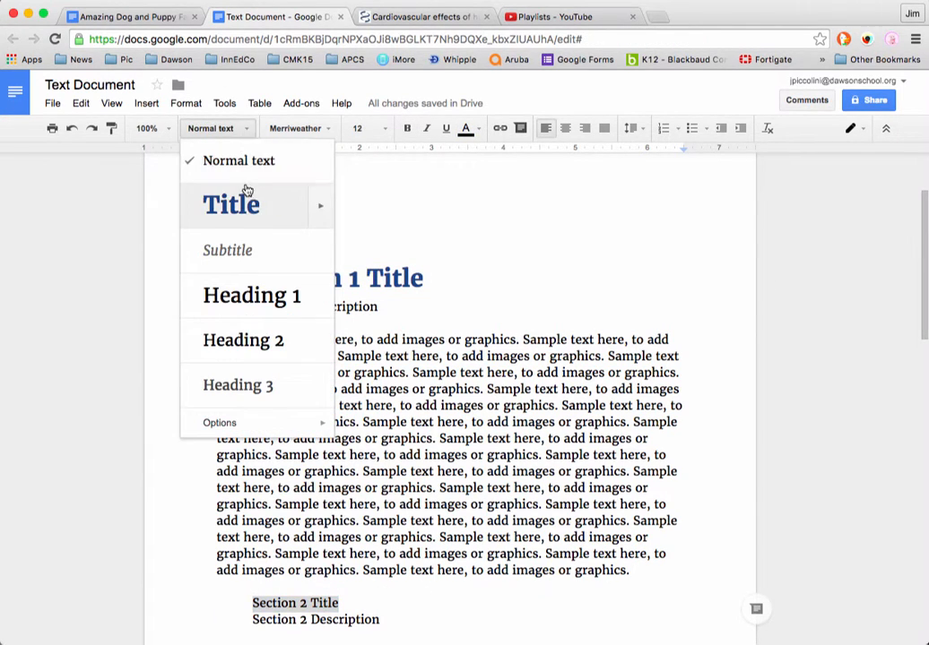
{"action": "left_click", "coordinate": [245, 192]}
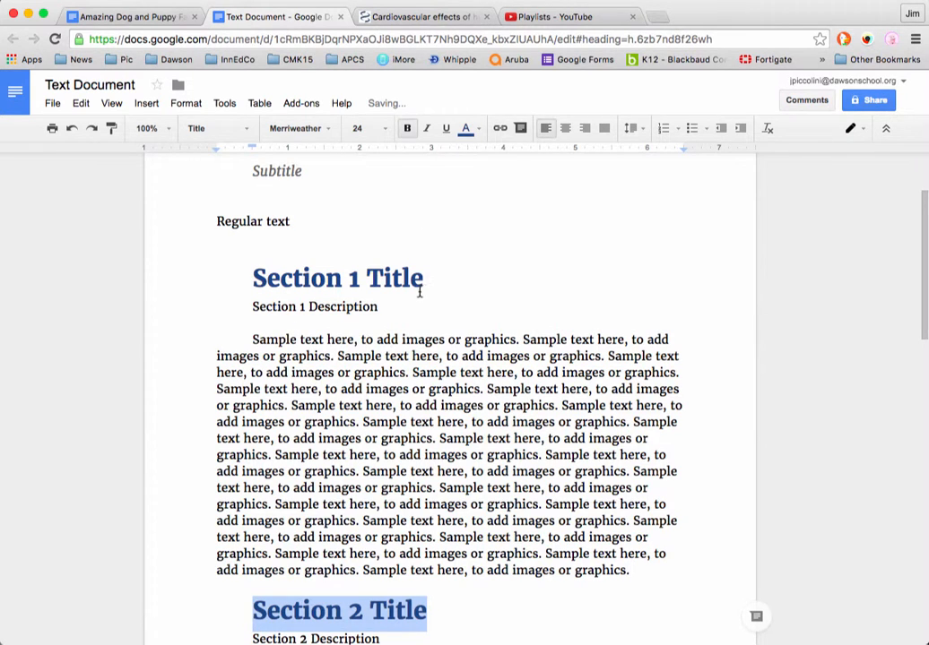
Apply the Subtitle style to the "Section 1 Description" and "Section 2 Description" lines
{"action": "left_click_drag", "start_coordinate": [379, 307], "coordinate": [253, 313]}
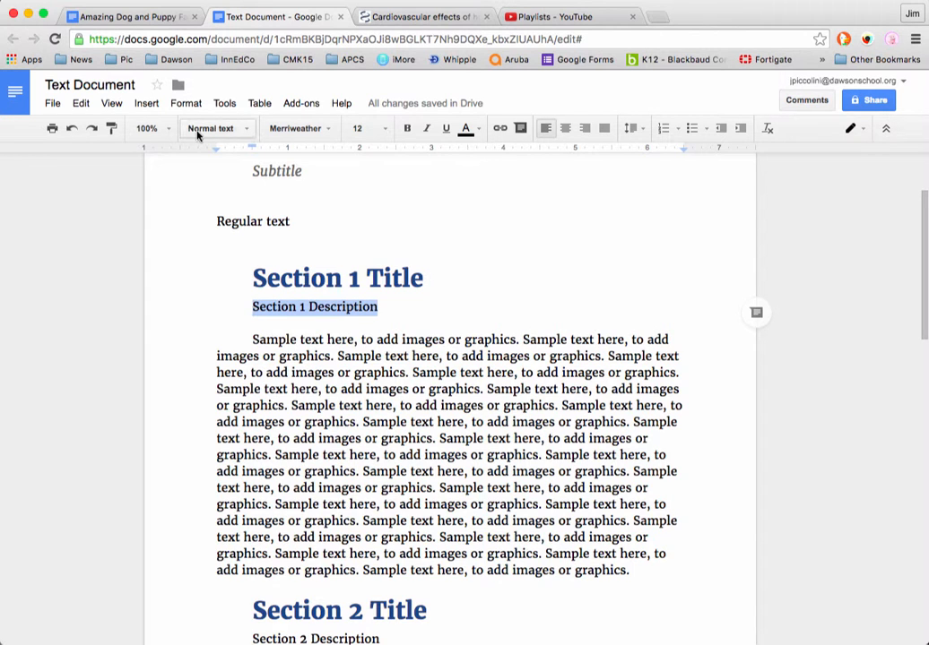
{"action": "left_click", "coordinate": [243, 131]}
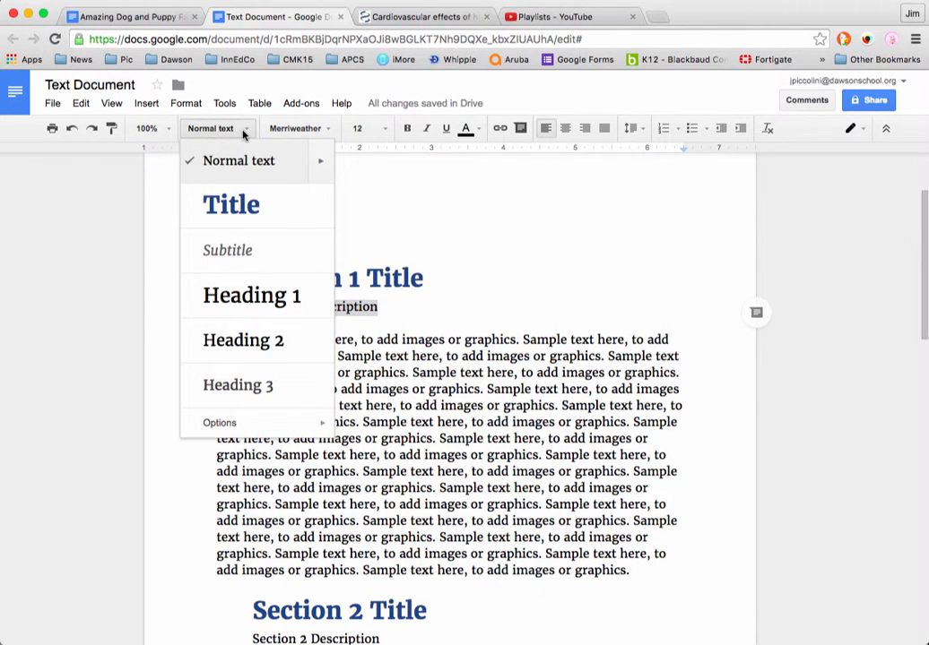
{"action": "left_click", "coordinate": [249, 244]}
{"action": "scroll", "coordinate": [439, 438], "scroll_direction": "down", "scroll_amount": 4}
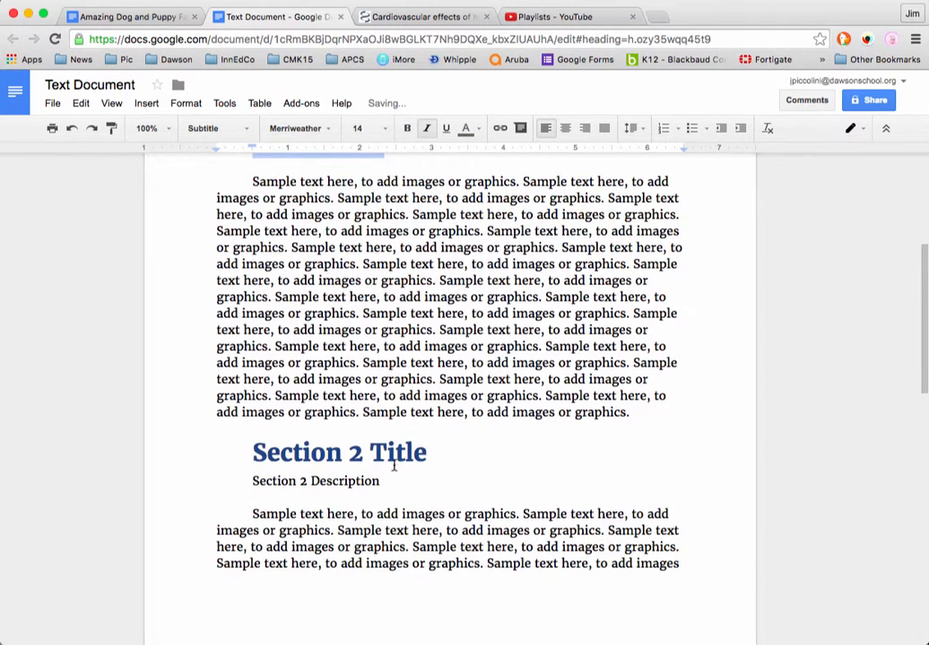
{"action": "left_click_drag", "start_coordinate": [376, 480], "coordinate": [257, 483]}
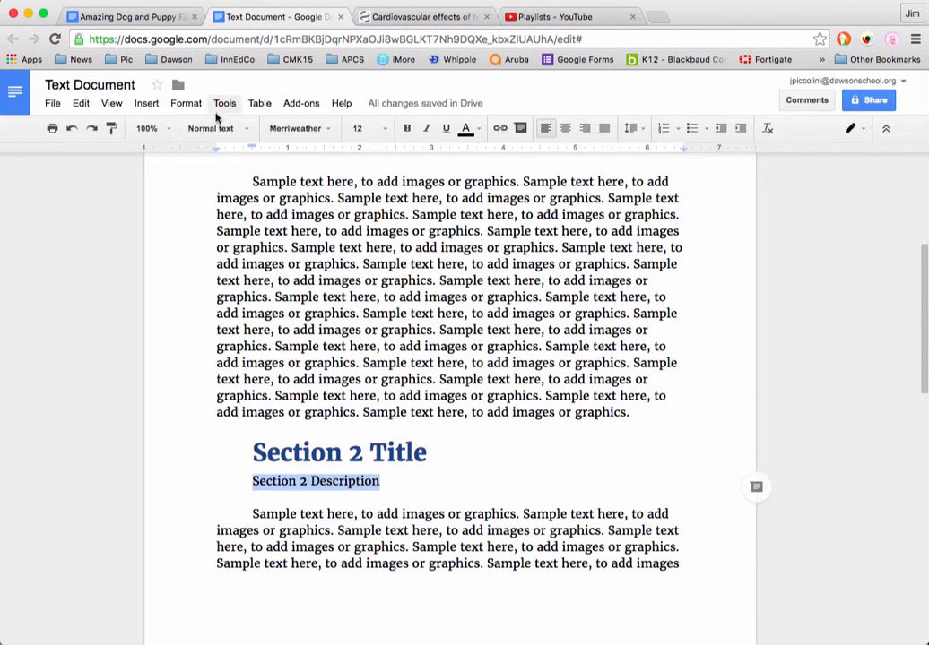
{"action": "left_click", "coordinate": [246, 130]}
{"action": "left_click", "coordinate": [237, 246]}
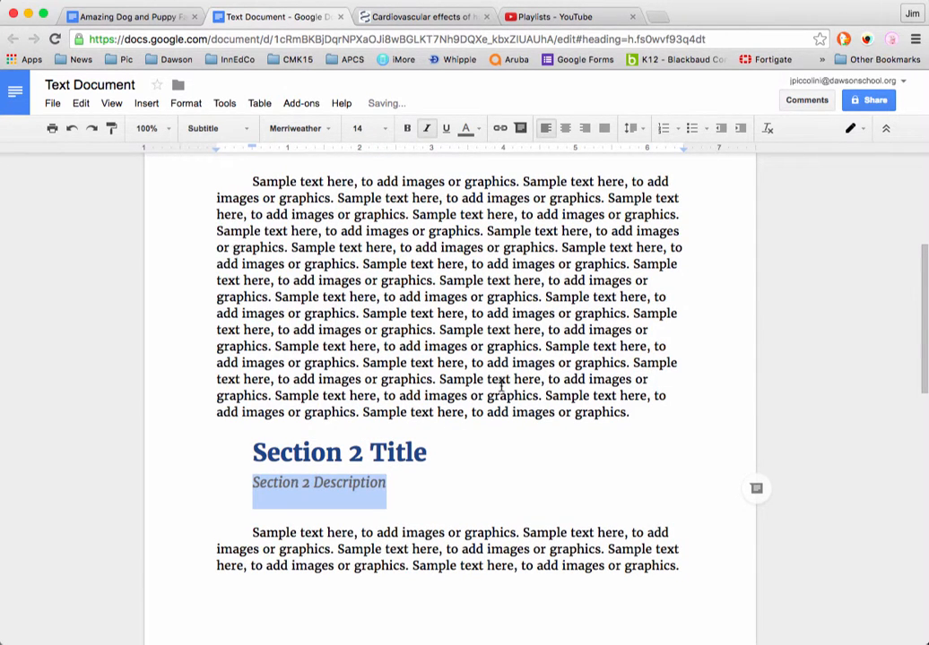
{"action": "left_click", "coordinate": [577, 423]}
{"action": "left_click", "coordinate": [200, 130]}
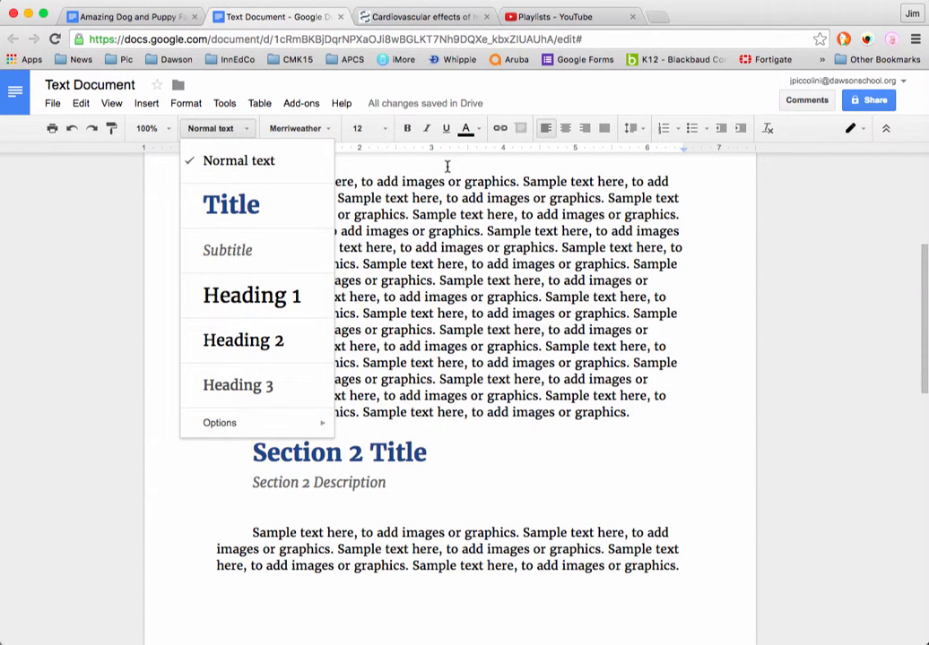
{"action": "left_click", "coordinate": [649, 228]}
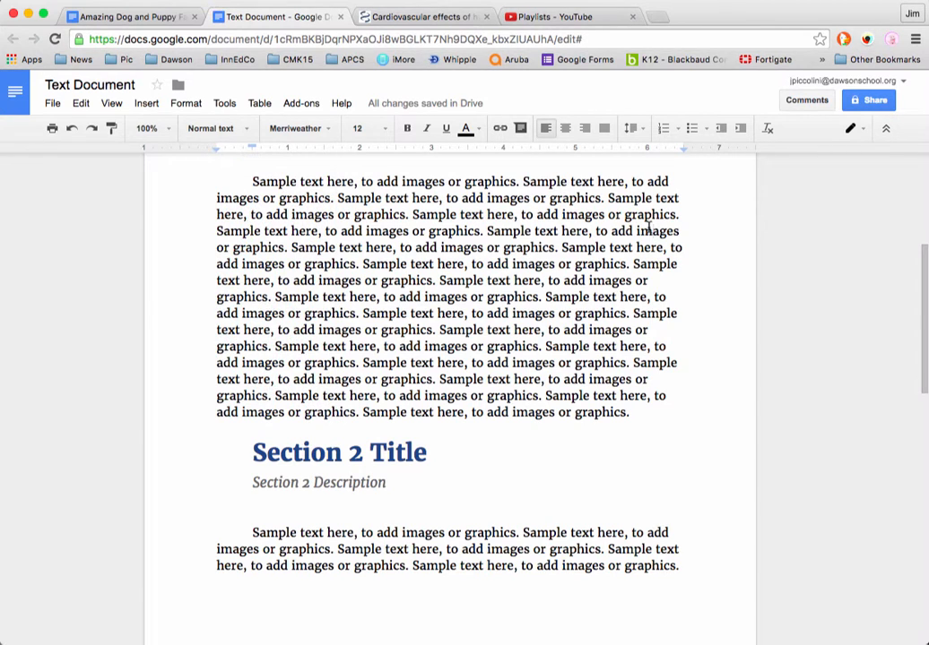
Try center, right and justified alignment on the Section 1 sample paragraph and return it to left alignment
{"action": "scroll", "coordinate": [648, 228], "scroll_direction": "up", "scroll_amount": 5}
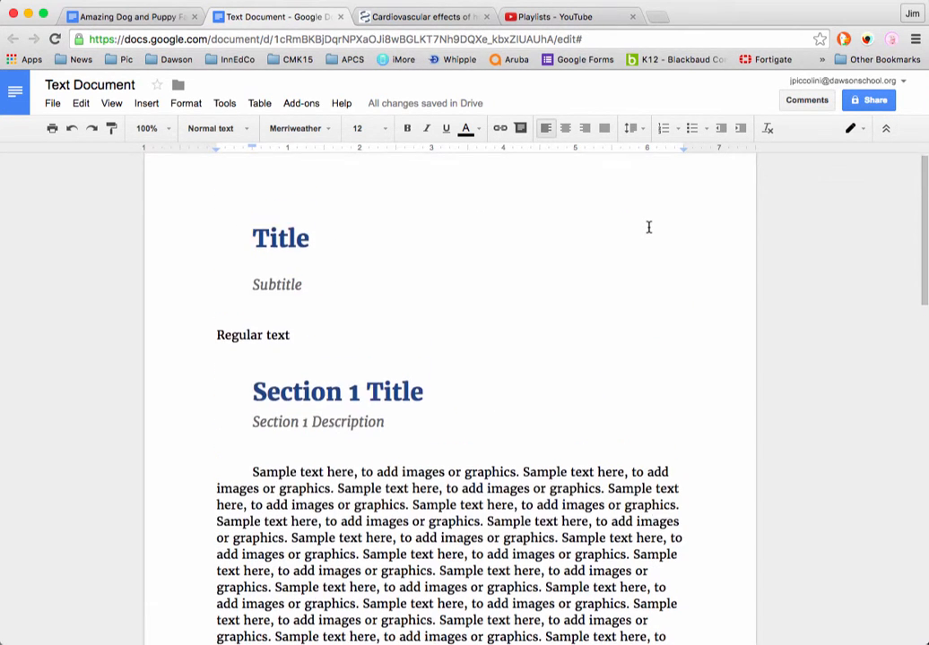
{"action": "scroll", "coordinate": [649, 227], "scroll_direction": "down", "scroll_amount": 2}
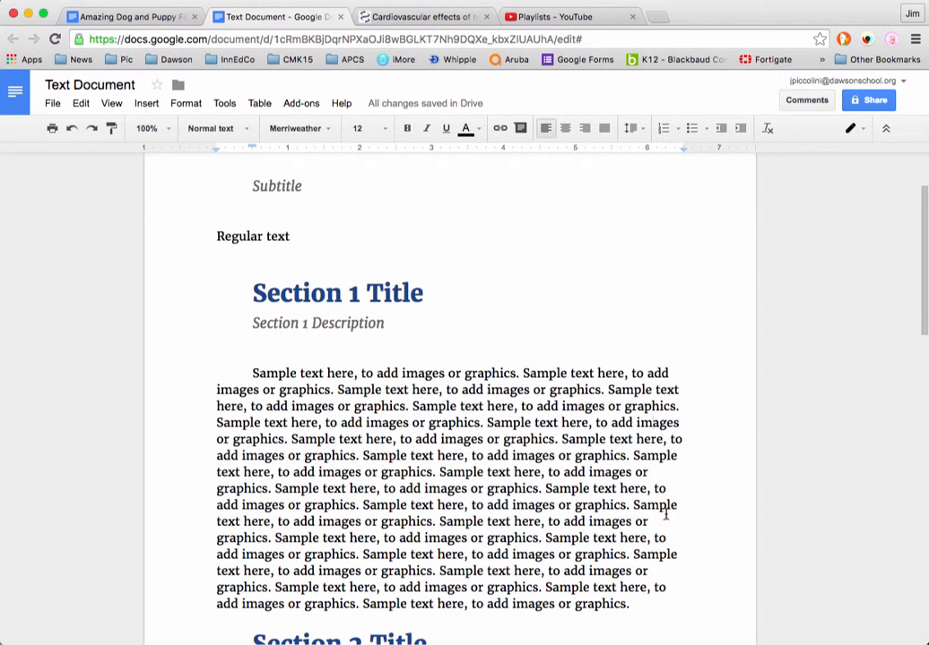
{"action": "left_click_drag", "start_coordinate": [632, 604], "coordinate": [241, 374]}
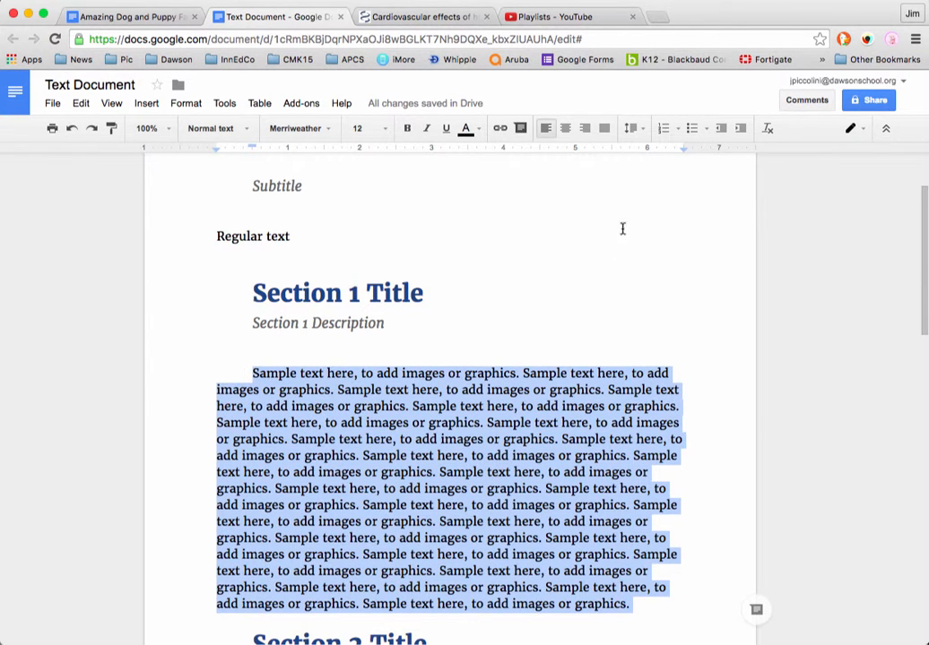
{"action": "left_click", "coordinate": [566, 129]}
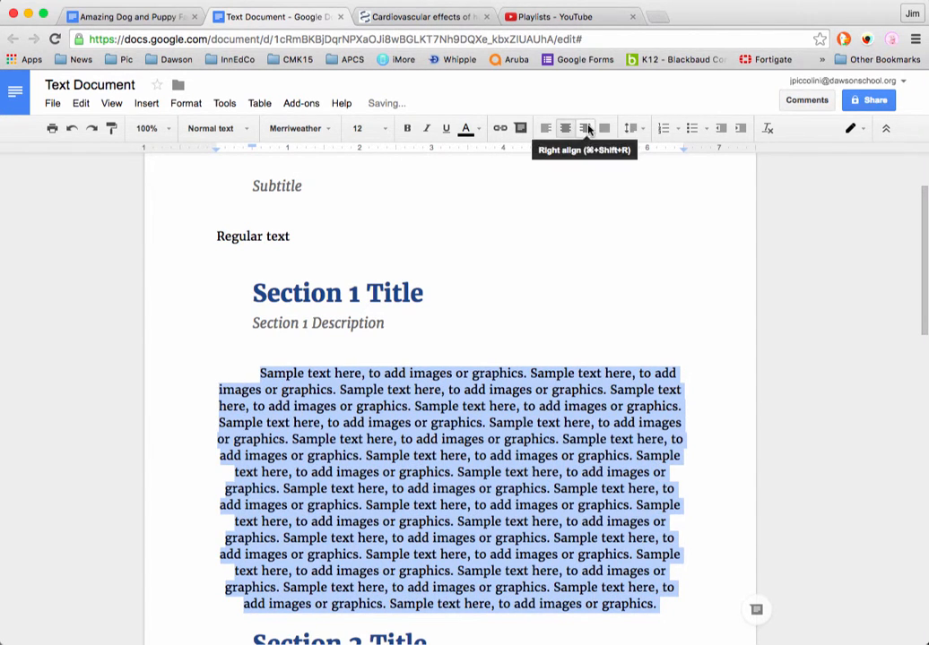
{"action": "left_click", "coordinate": [586, 129]}
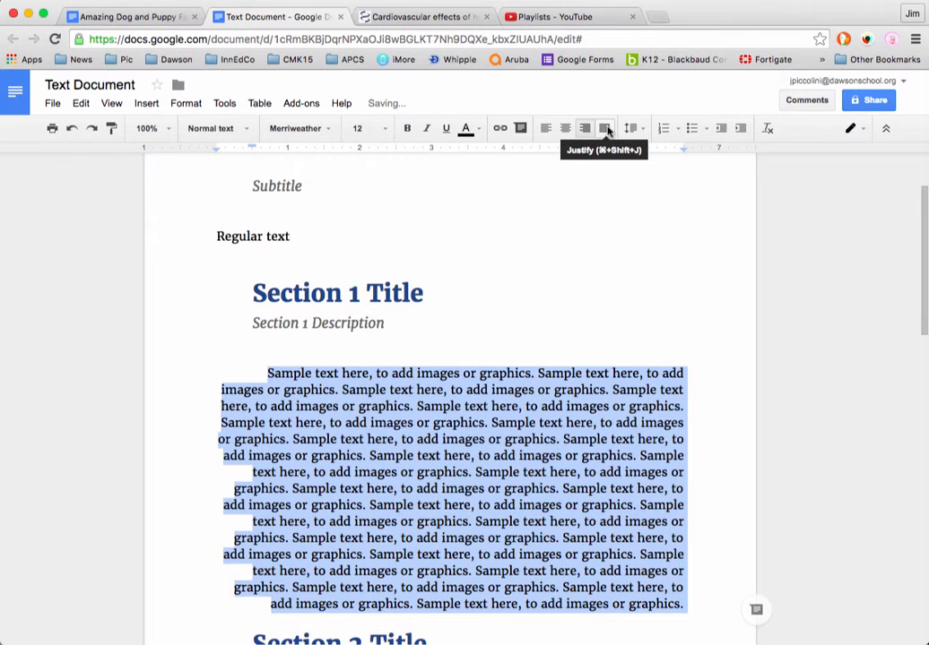
{"action": "left_click", "coordinate": [607, 130]}
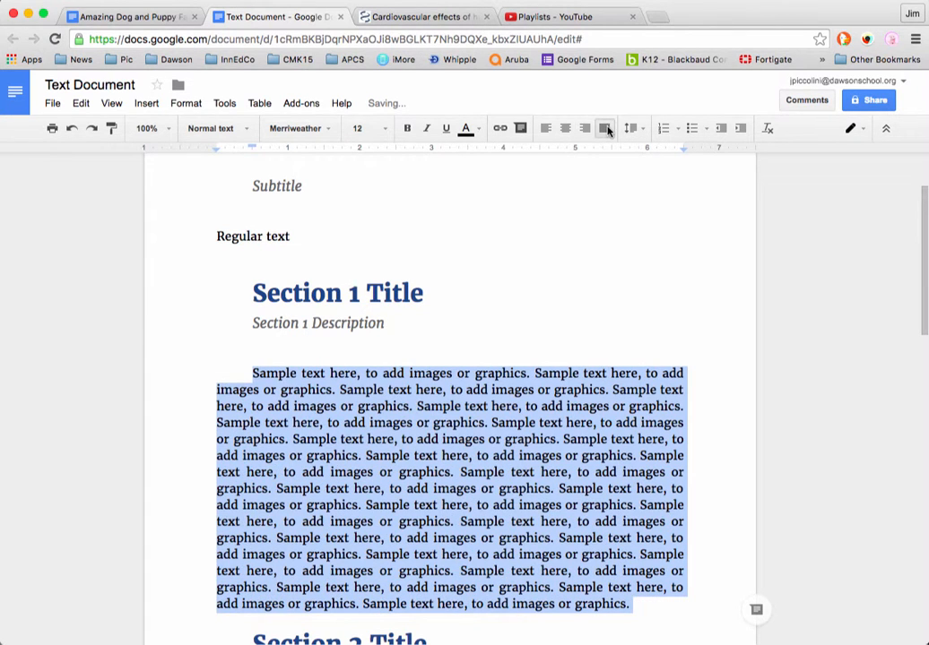
{"action": "left_click", "coordinate": [546, 130]}
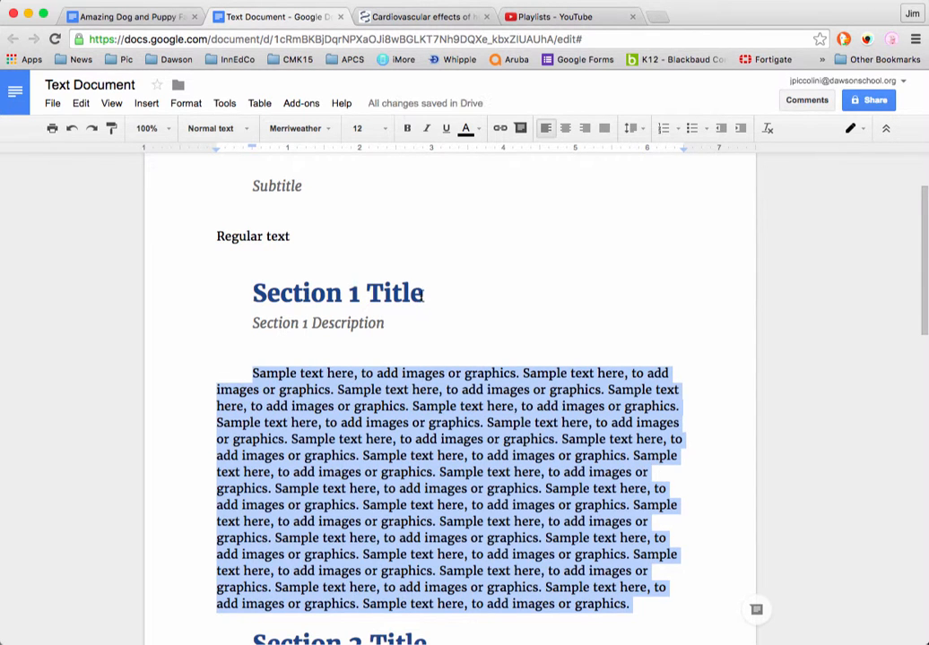
Center the "Section 1 Title" line and update the Title style to match it
{"action": "left_click_drag", "start_coordinate": [421, 293], "coordinate": [249, 293]}
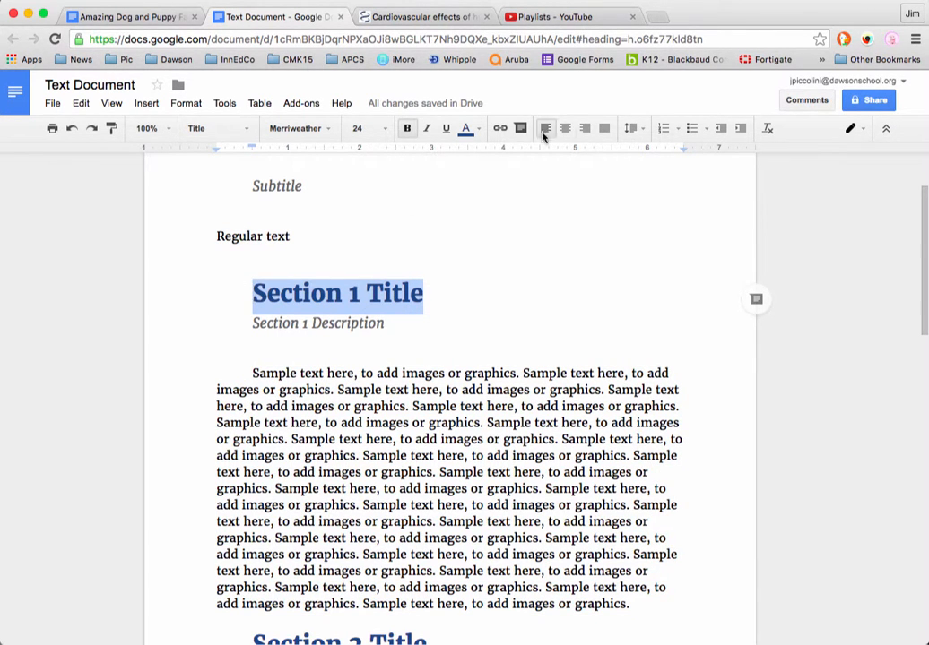
{"action": "left_click", "coordinate": [566, 130]}
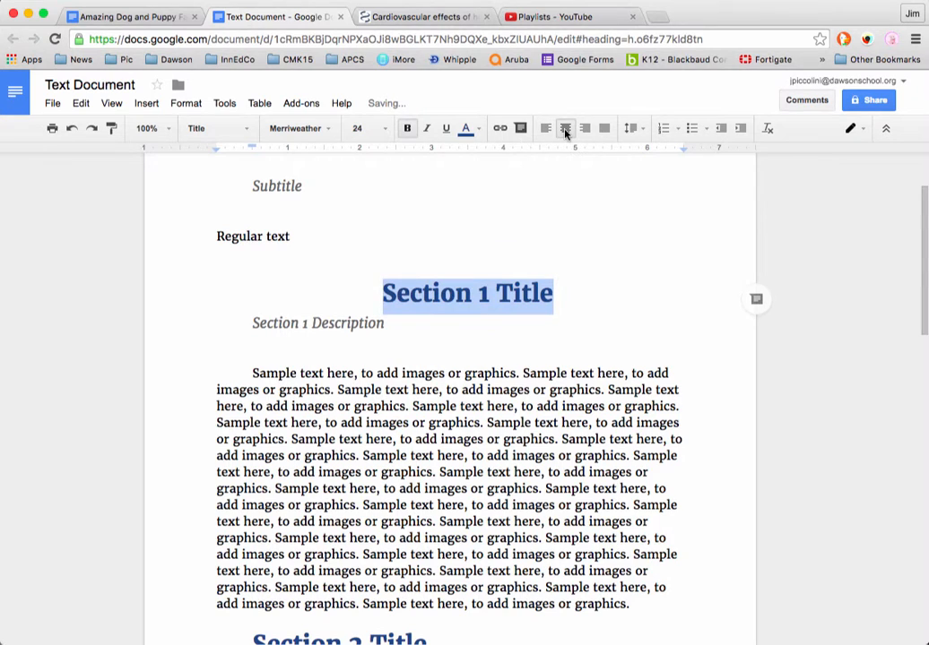
{"action": "left_click", "coordinate": [246, 132]}
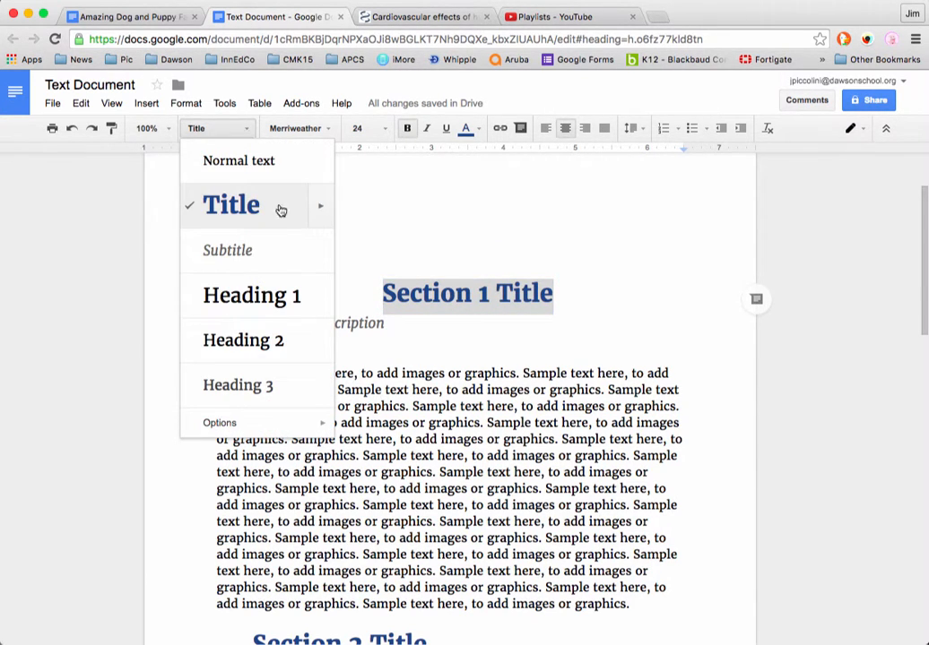
{"action": "mouse_move", "coordinate": [327, 215]}
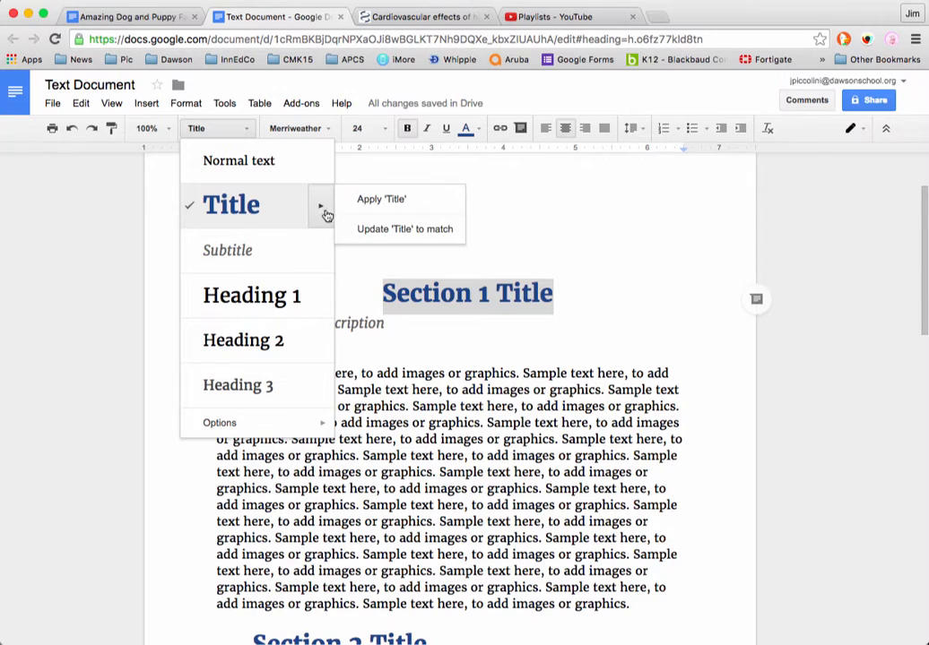
{"action": "left_click", "coordinate": [382, 231]}
Review the alignment of the titles and descriptions throughout the document
{"action": "scroll", "coordinate": [610, 472], "scroll_direction": "down", "scroll_amount": 5}
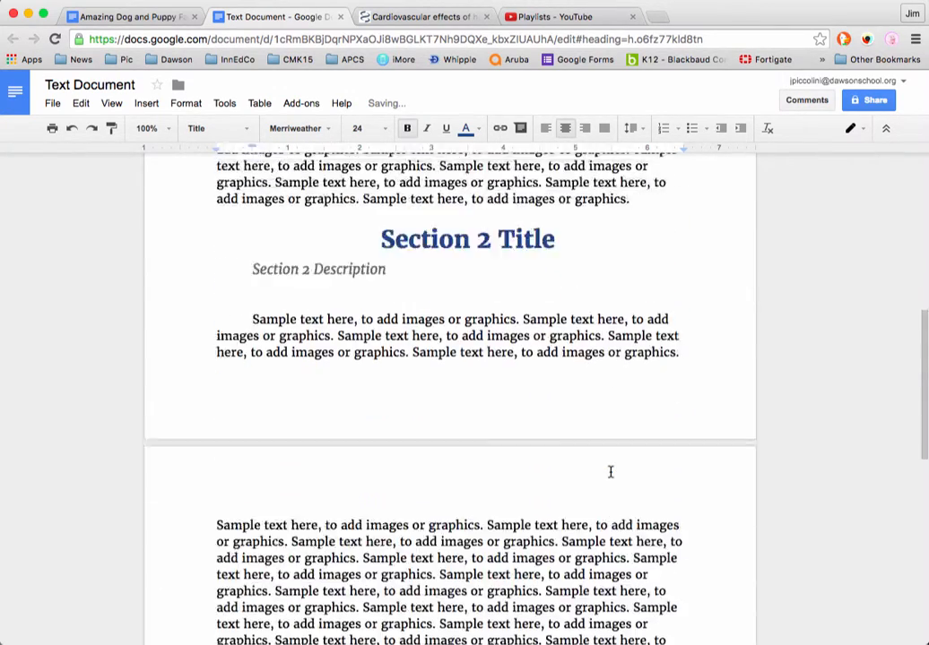
{"action": "scroll", "coordinate": [610, 473], "scroll_direction": "up", "scroll_amount": 7}
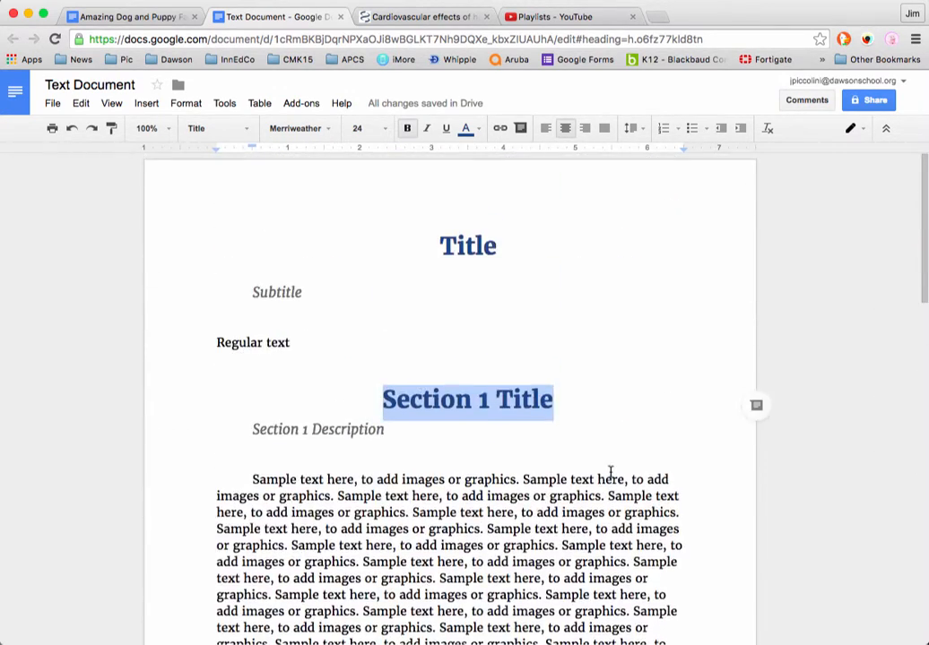
{"action": "scroll", "coordinate": [524, 377], "scroll_direction": "down", "scroll_amount": 2}
{"action": "scroll", "coordinate": [525, 377], "scroll_direction": "down", "scroll_amount": 1}
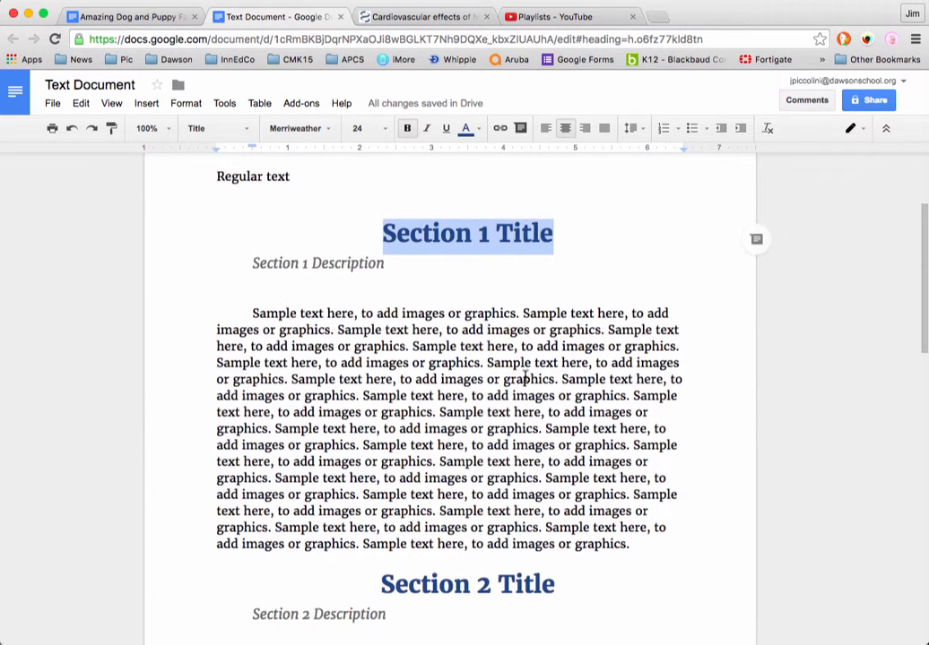
{"action": "scroll", "coordinate": [525, 377], "scroll_direction": "up", "scroll_amount": 3}
{"action": "scroll", "coordinate": [524, 377], "scroll_direction": "down", "scroll_amount": 2}
{"action": "scroll", "coordinate": [525, 377], "scroll_direction": "up", "scroll_amount": 2}
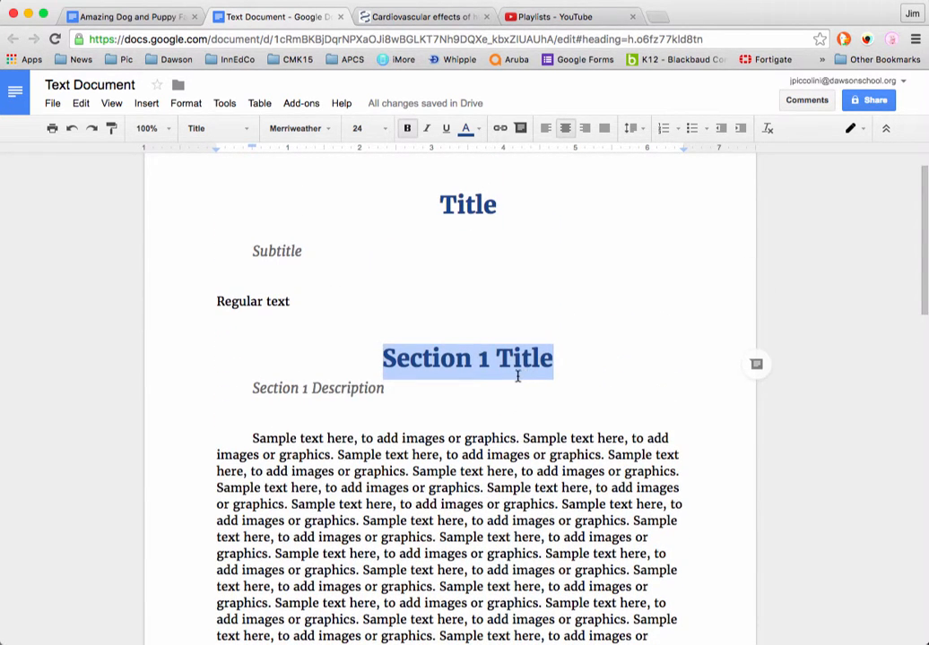
Center the "Section 1 Description" line and update the Subtitle style to match it
{"action": "left_click_drag", "start_coordinate": [385, 387], "coordinate": [248, 387]}
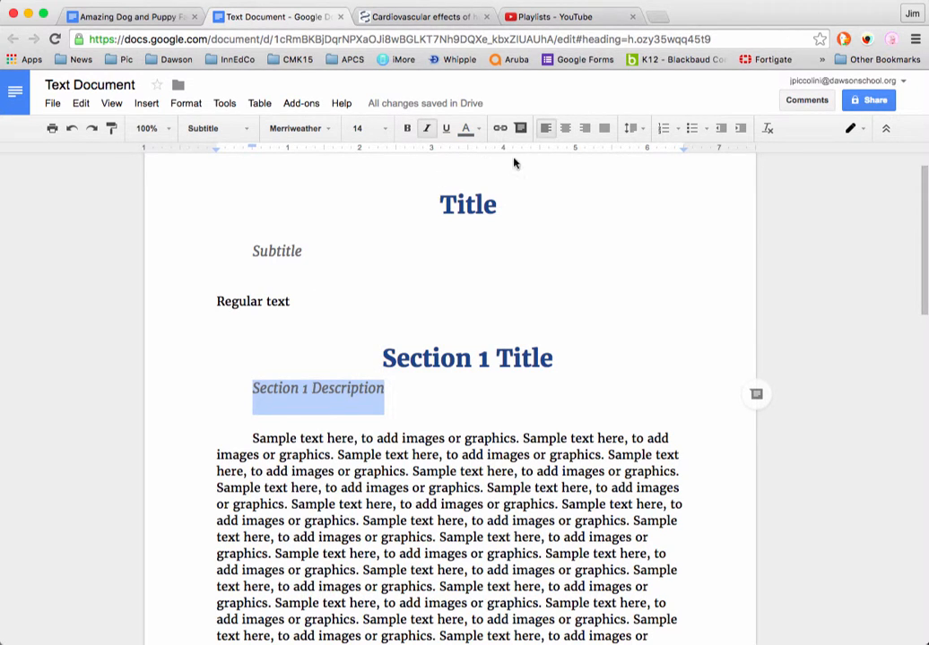
{"action": "left_click", "coordinate": [566, 129]}
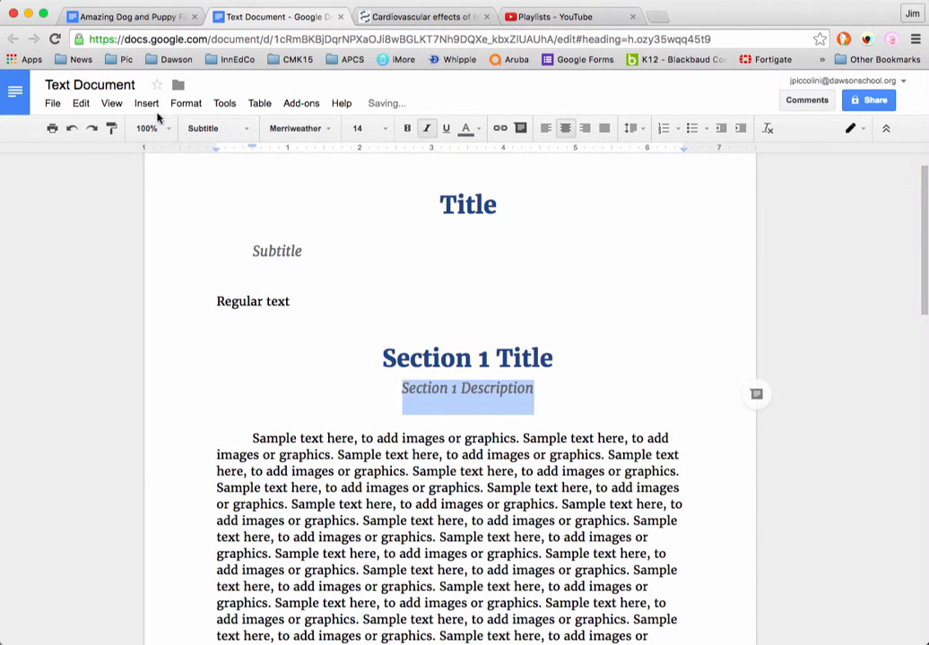
{"action": "left_click", "coordinate": [246, 130]}
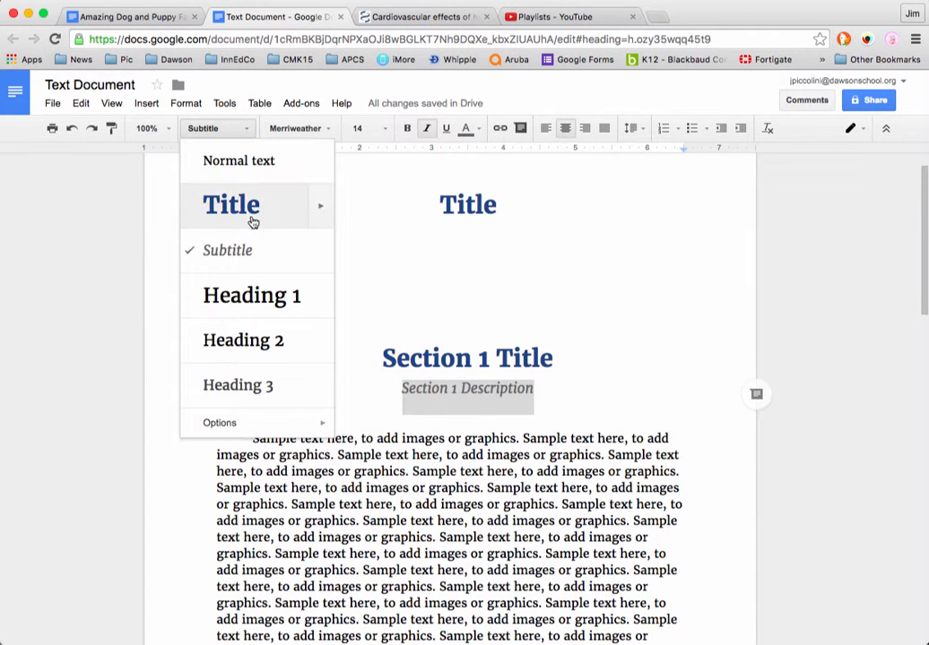
{"action": "mouse_move", "coordinate": [321, 253]}
{"action": "left_click", "coordinate": [387, 287]}
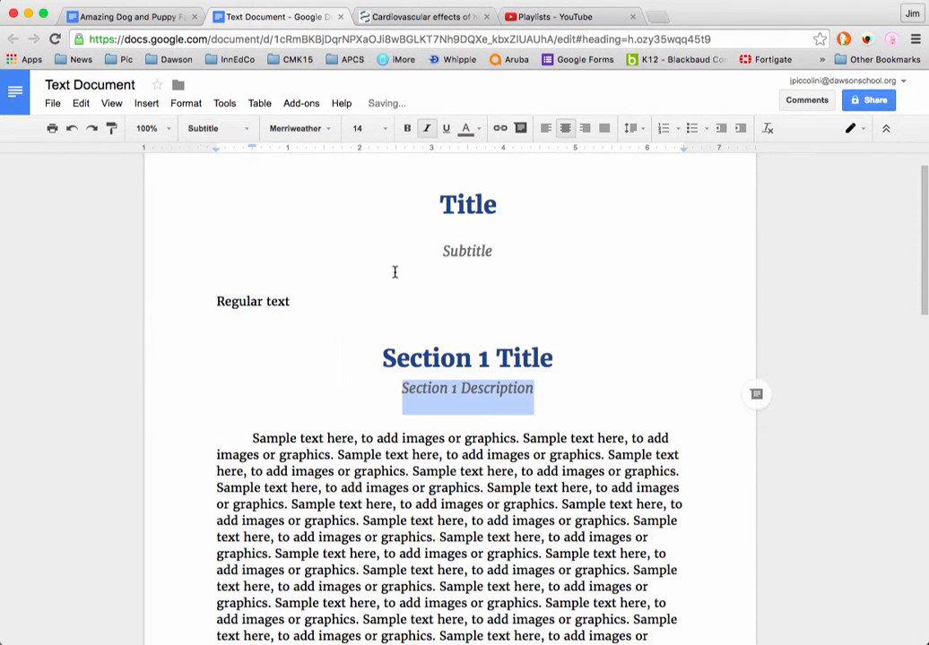
{"action": "scroll", "coordinate": [636, 359], "scroll_direction": "down", "scroll_amount": 5}
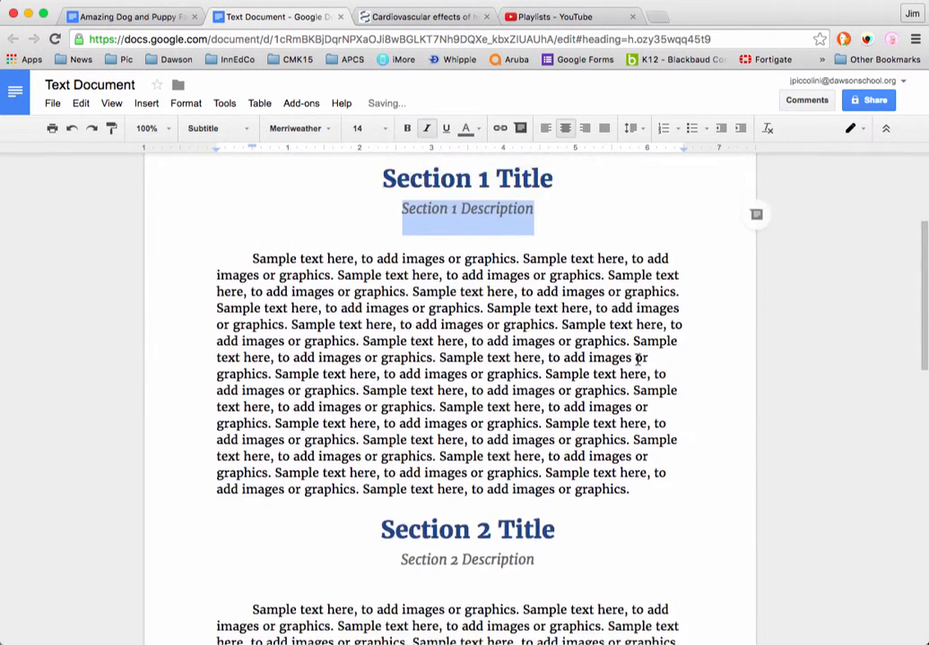
{"action": "scroll", "coordinate": [638, 359], "scroll_direction": "up", "scroll_amount": 4}
{"action": "left_click", "coordinate": [555, 313]}
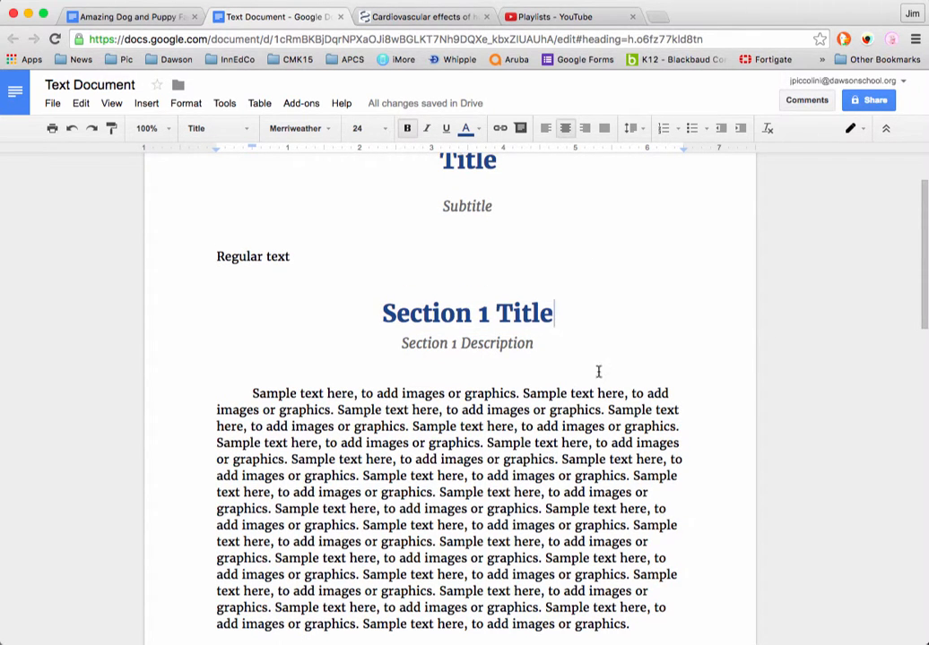
Try indenting the "Regular text" line by two levels and return it to the left margin
{"action": "left_click", "coordinate": [253, 393]}
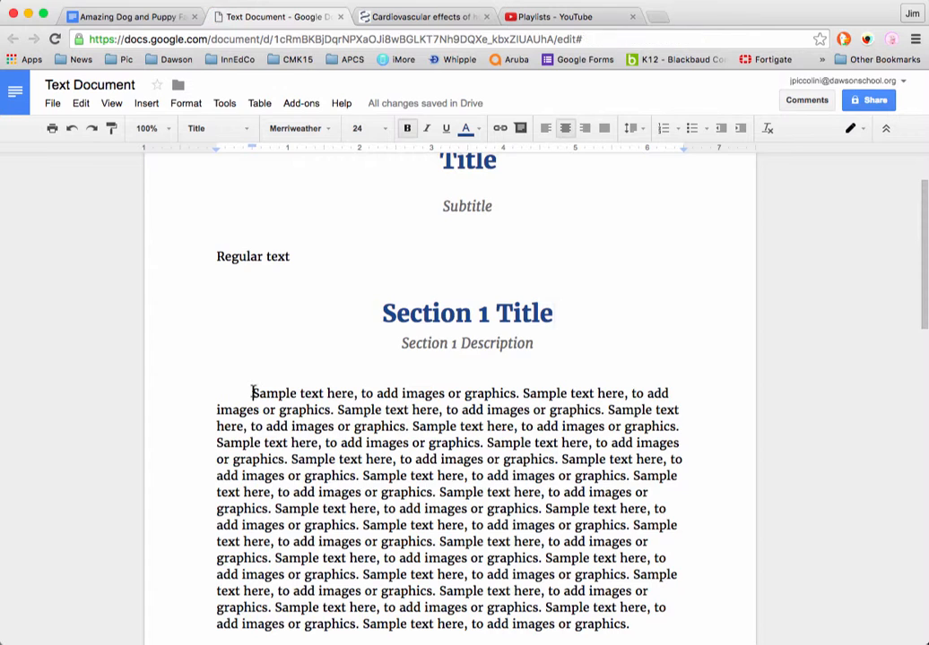
{"action": "left_click", "coordinate": [218, 255]}
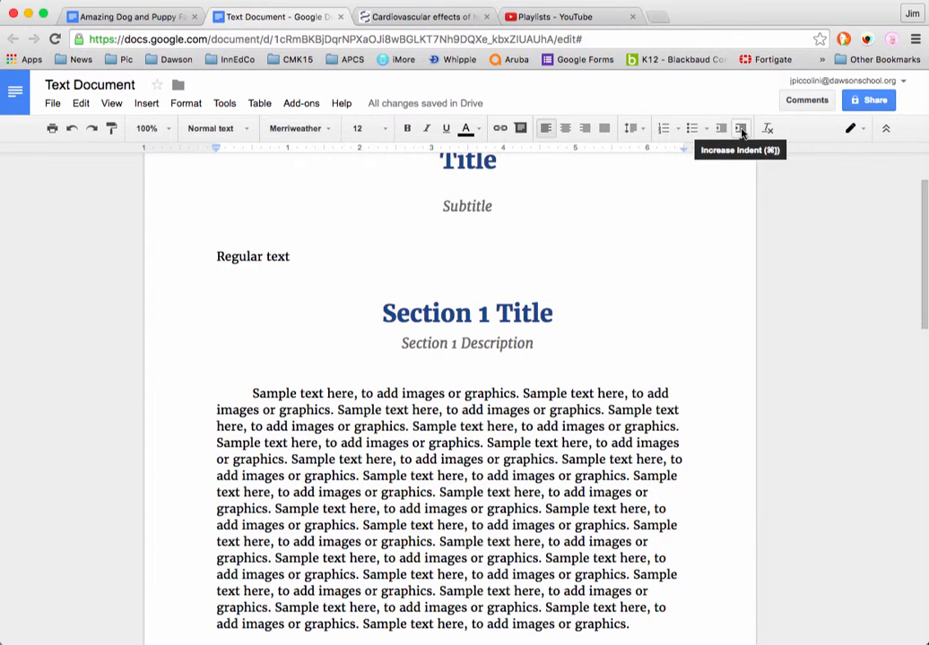
{"action": "left_click", "coordinate": [742, 131]}
{"action": "left_click", "coordinate": [742, 131]}
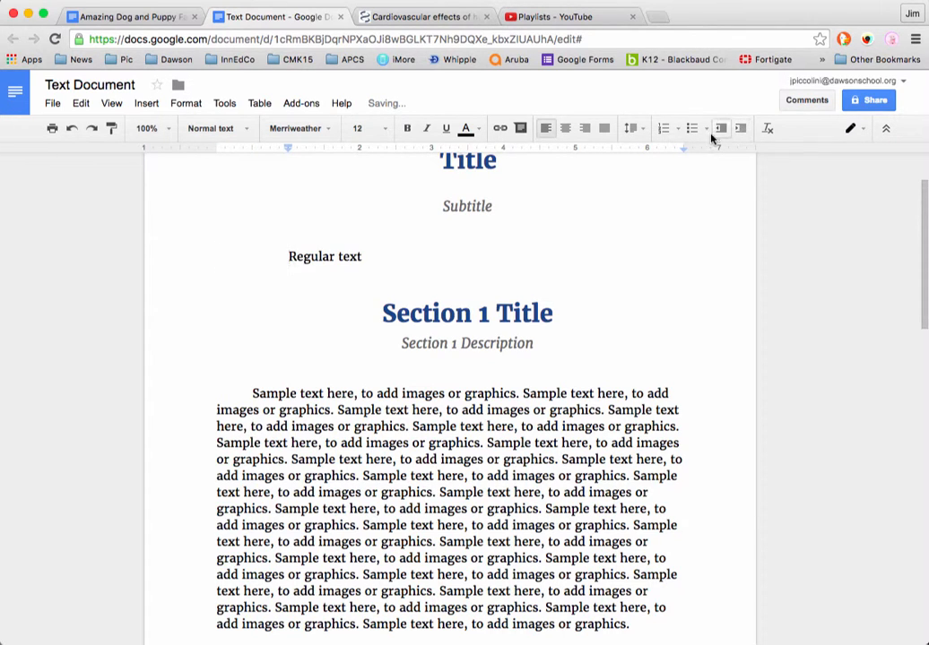
{"action": "left_click", "coordinate": [719, 131]}
{"action": "left_click", "coordinate": [720, 131]}
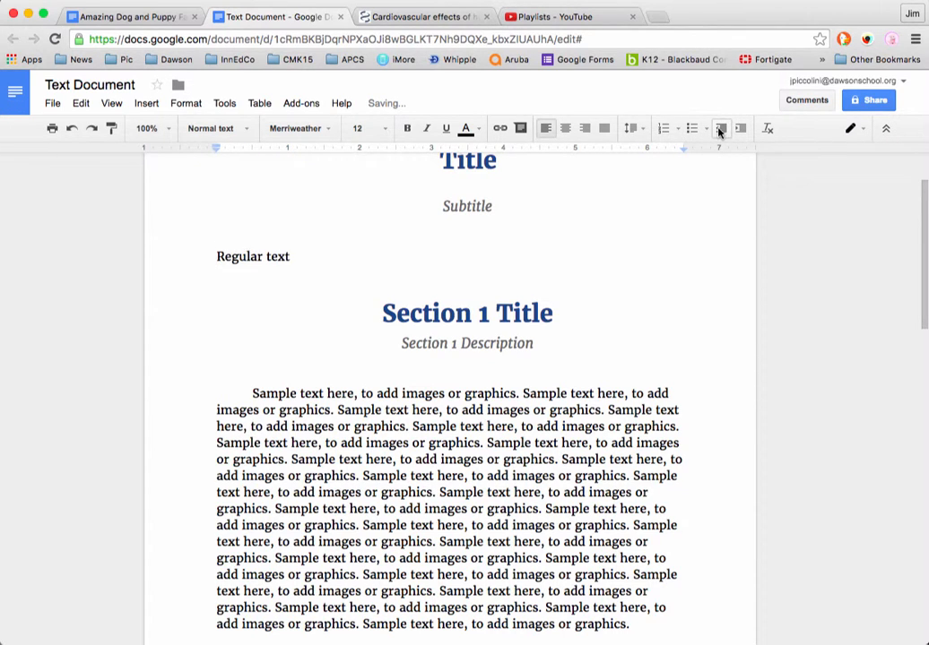
Start a numbered list in the 1, a, i format on a new line below "Regular text"
{"action": "left_click", "coordinate": [295, 258]}
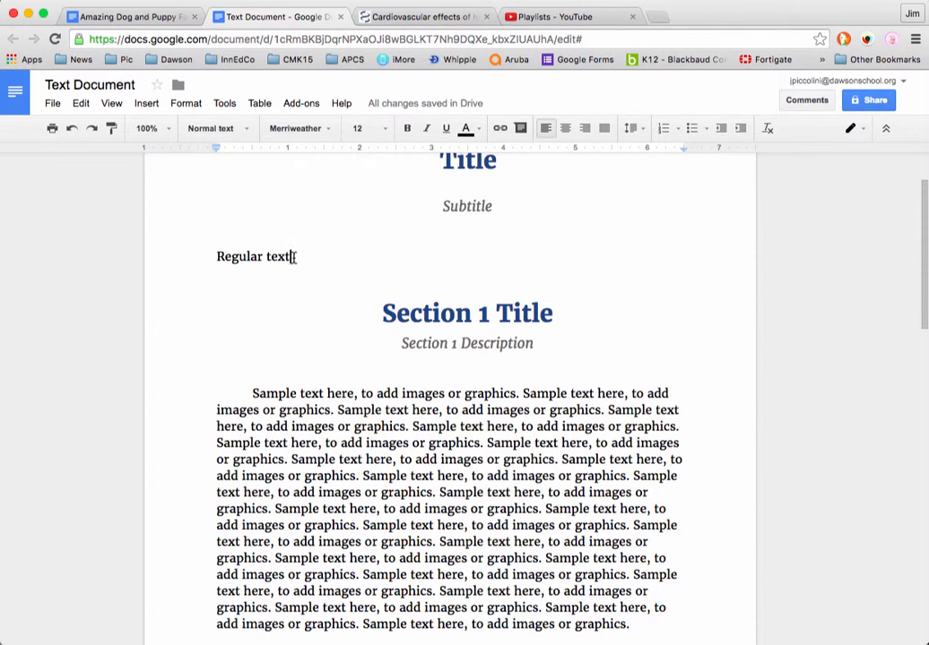
{"action": "key", "text": "Return"}
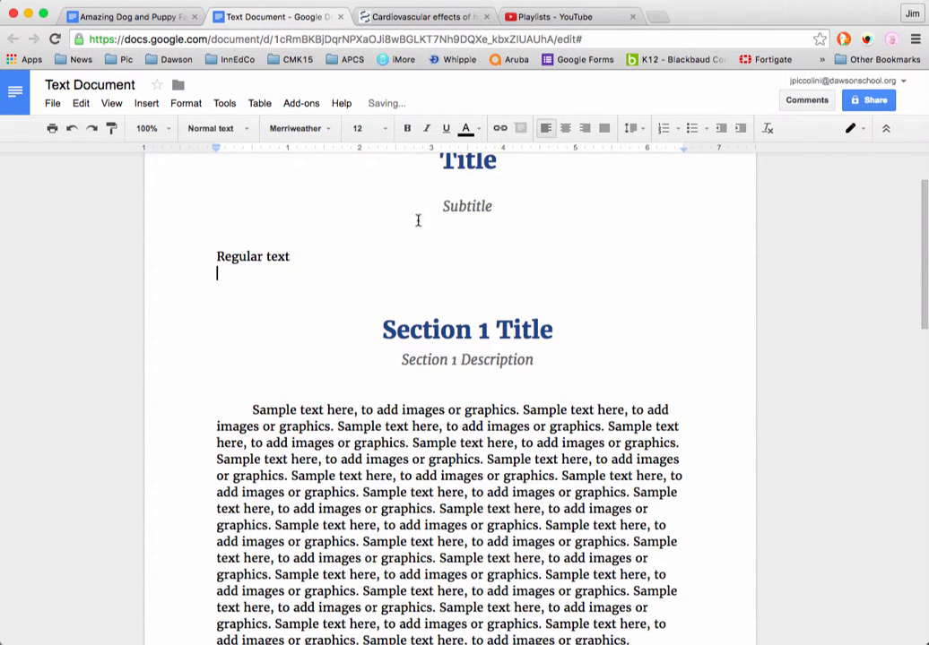
{"action": "left_click", "coordinate": [663, 131]}
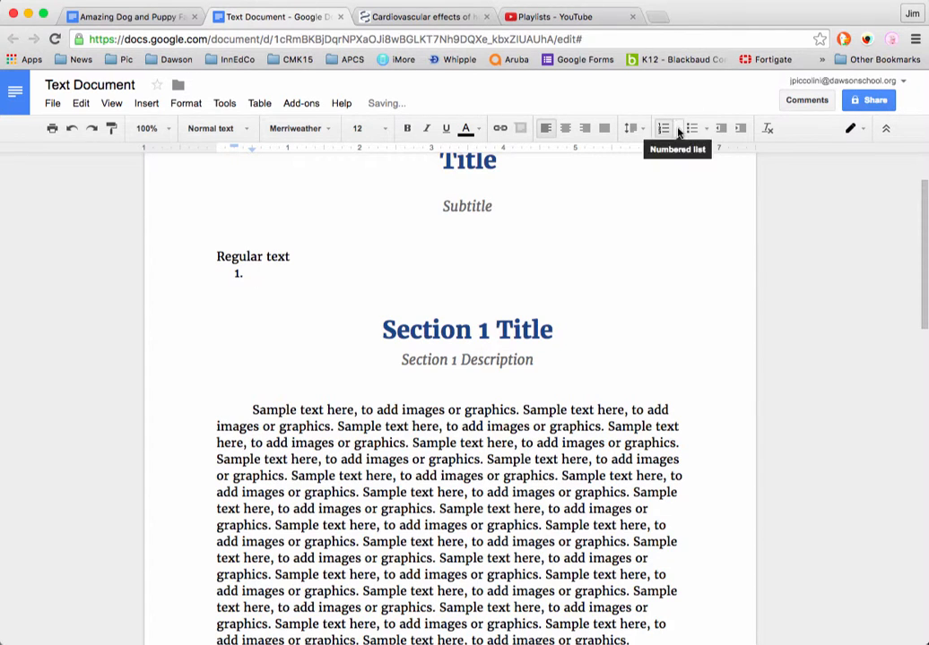
{"action": "left_click", "coordinate": [677, 129]}
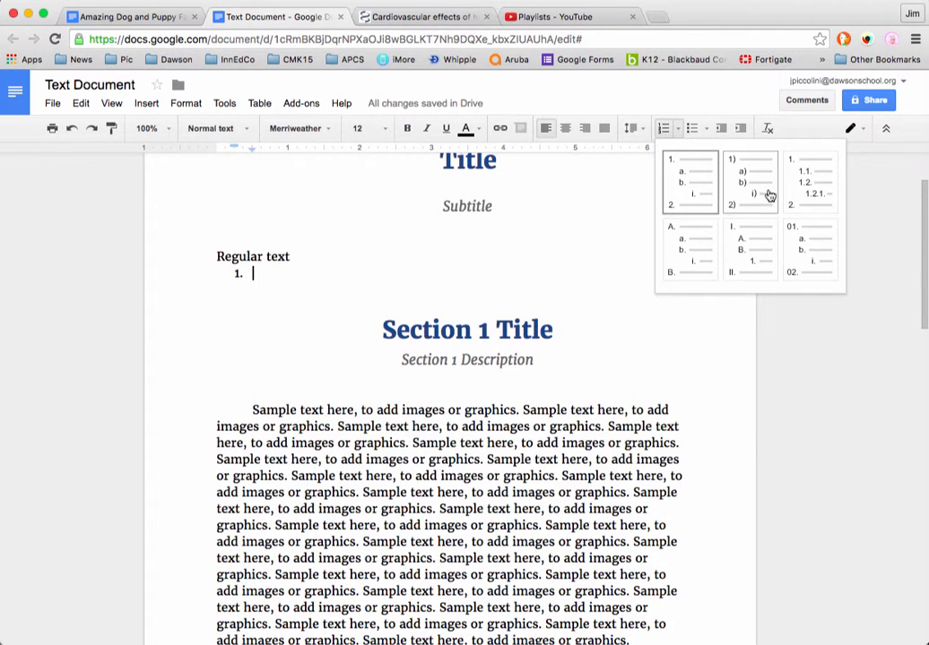
{"action": "left_click", "coordinate": [697, 181]}
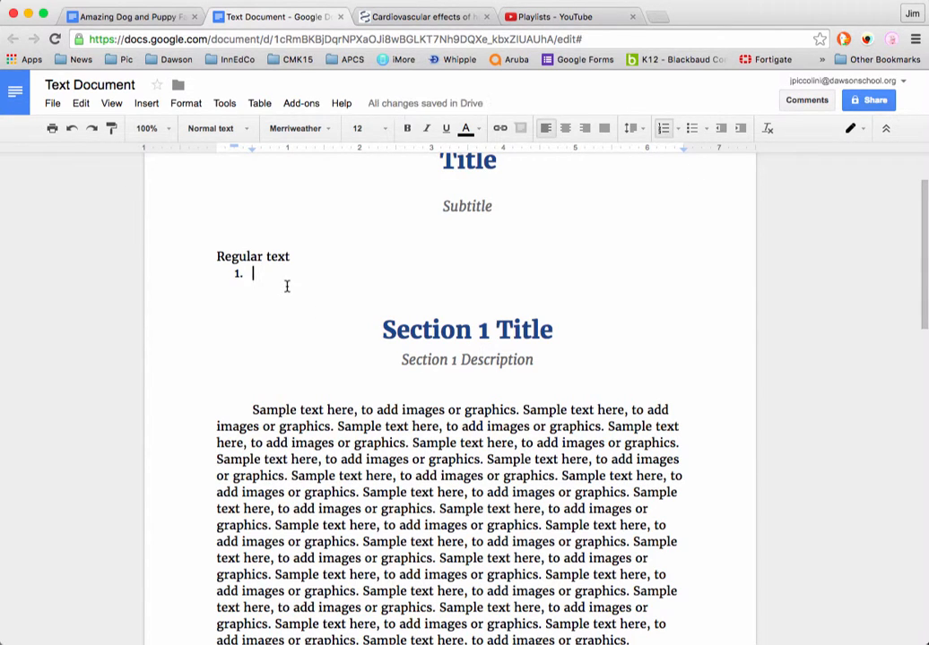
Fill the numbered list with the items "Number 1", "Second" and "Third"
{"action": "type", "text": "N"}
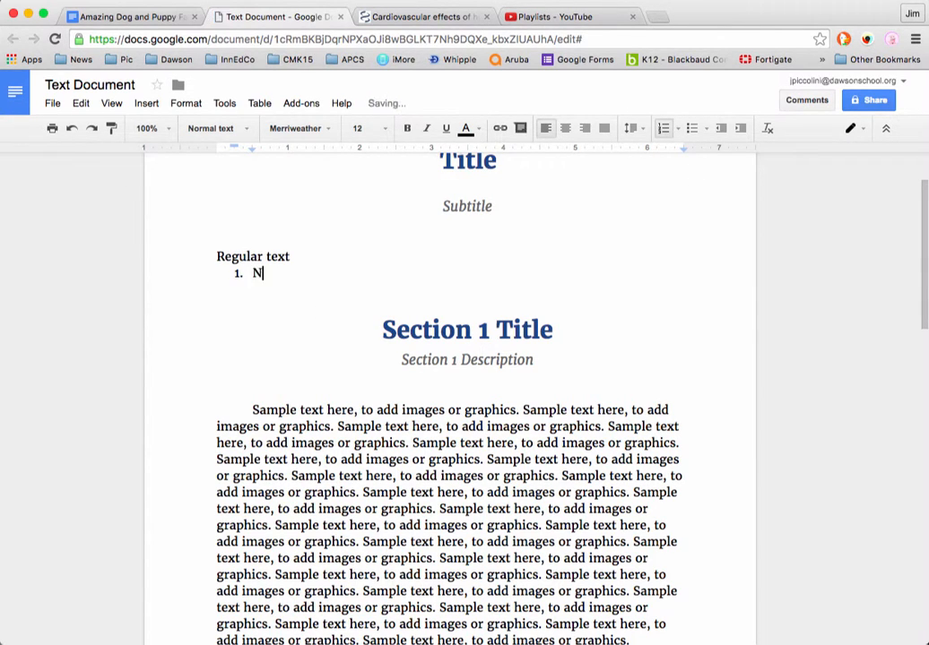
{"action": "type", "text": "umber 1"}
{"action": "key", "text": "Return"}
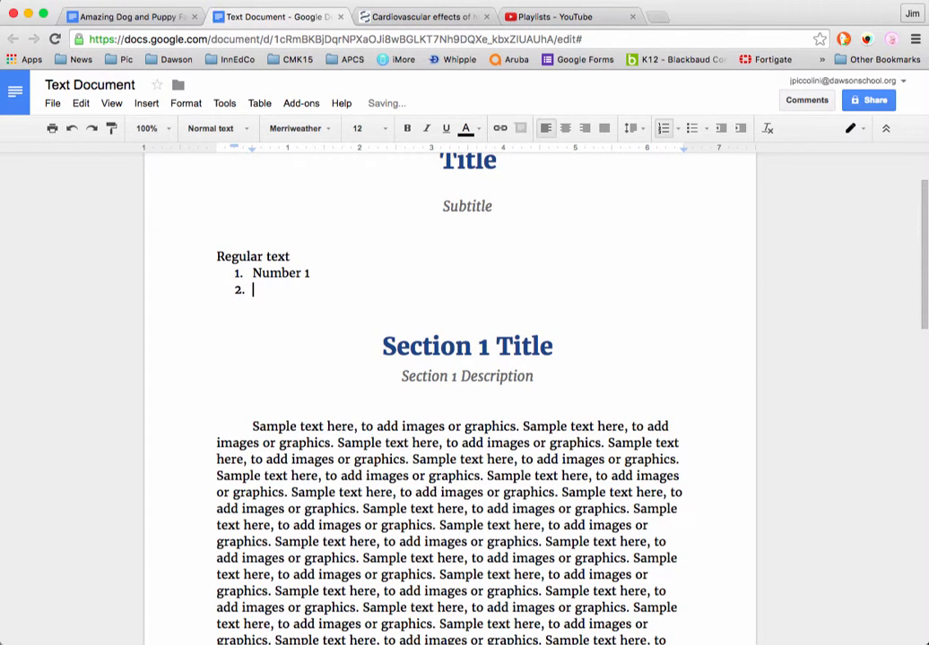
{"action": "type", "text": "Second"}
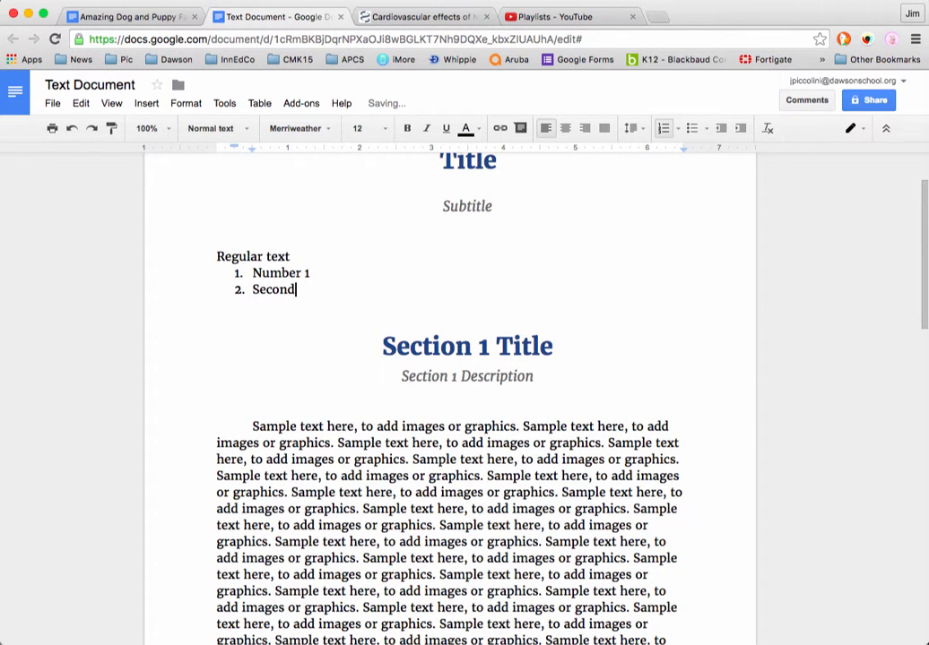
{"action": "key", "text": "Return"}
{"action": "type", "text": "Third"}
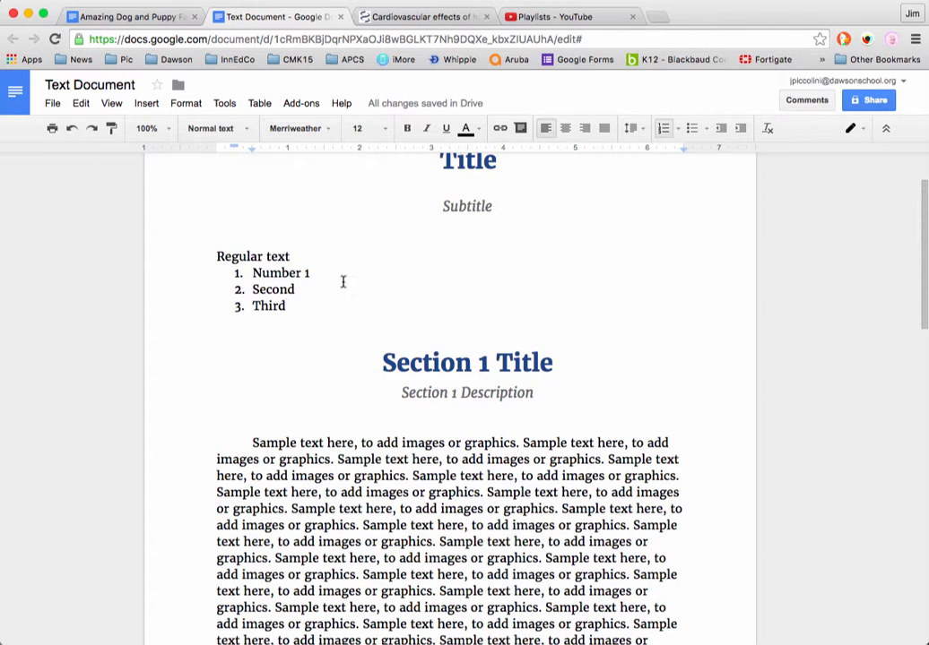
Insert the items "Sub part 1" and "Sub part 2" after "Second" and indent both one level as sub-items
{"action": "key", "text": "Return"}
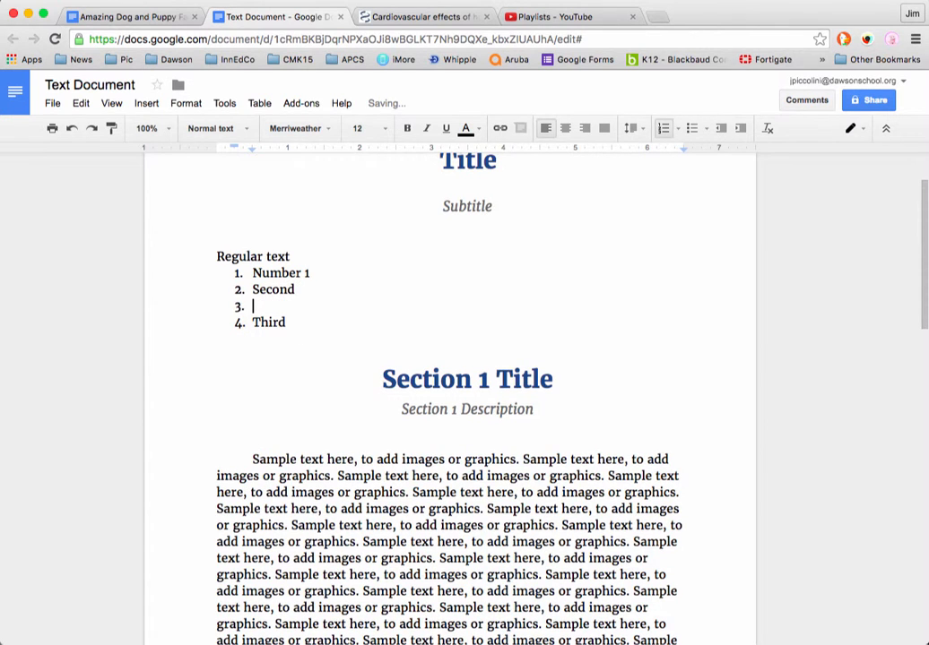
{"action": "type", "text": "Sub part 1"}
{"action": "key", "text": "Return"}
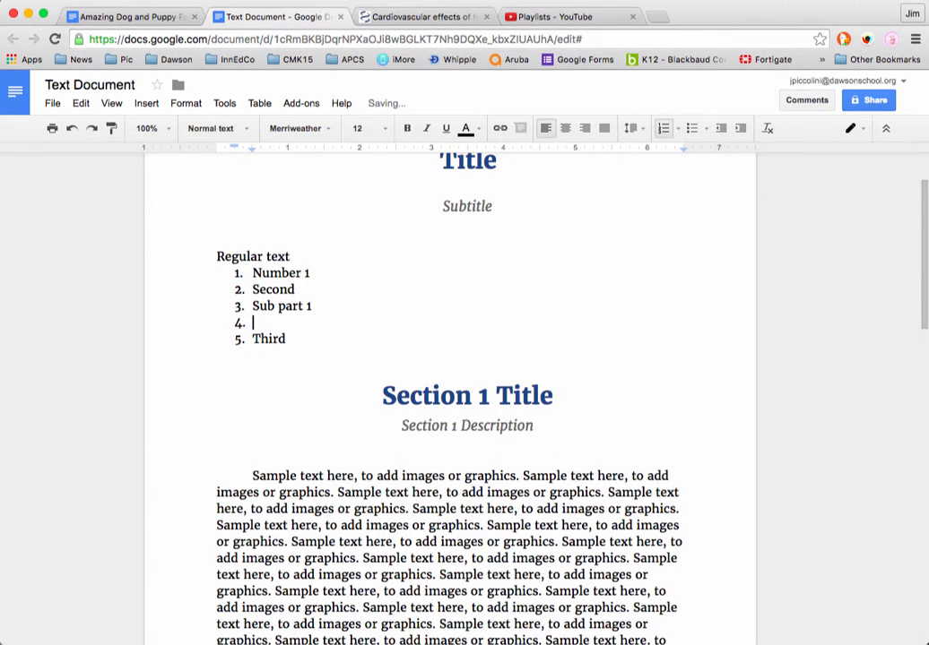
{"action": "type", "text": "Sub par"}
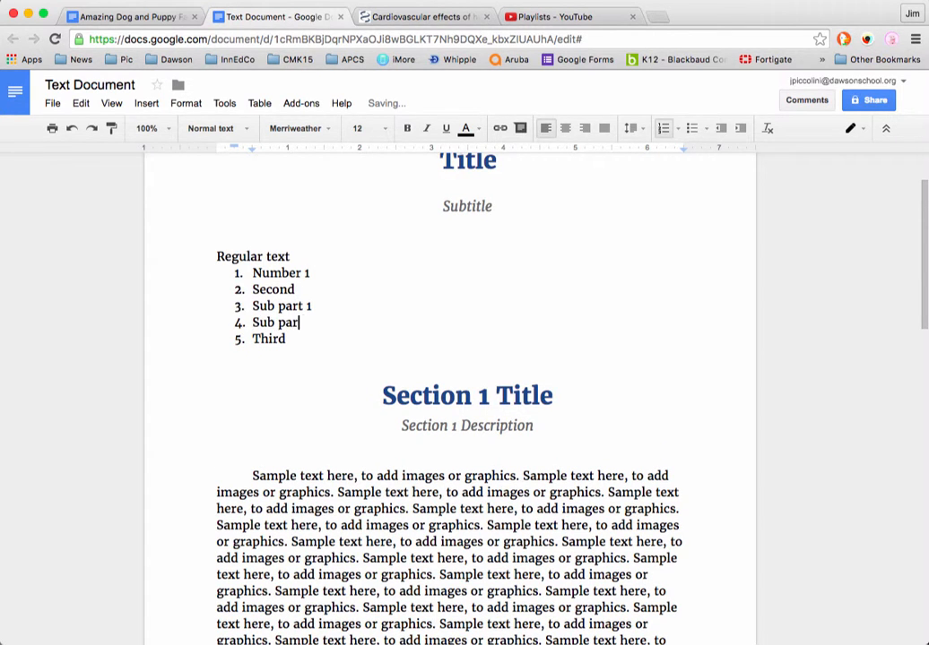
{"action": "type", "text": "t 2"}
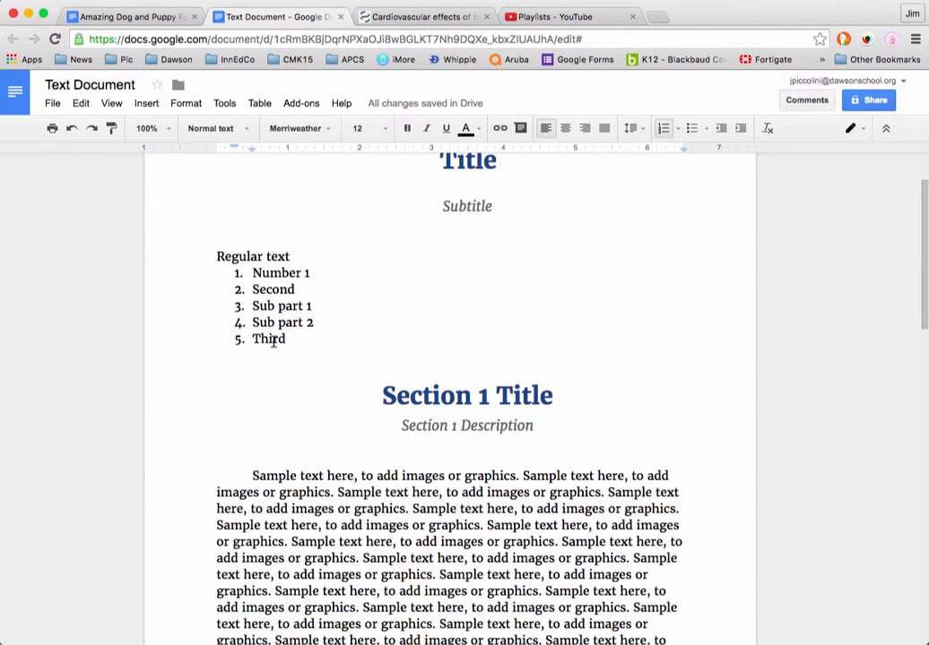
{"action": "left_click_drag", "start_coordinate": [315, 322], "coordinate": [244, 306]}
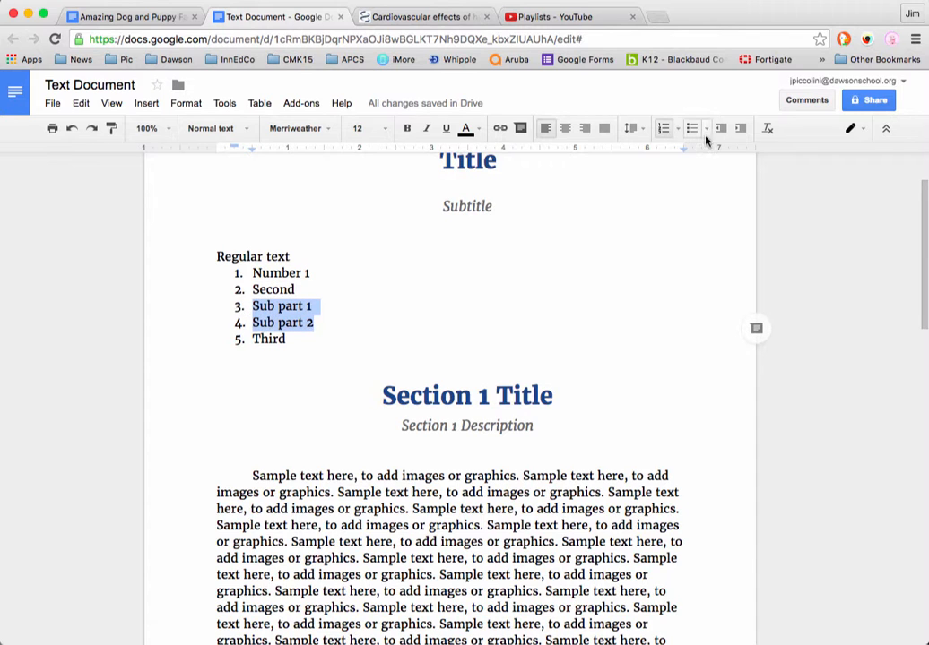
{"action": "left_click", "coordinate": [740, 130]}
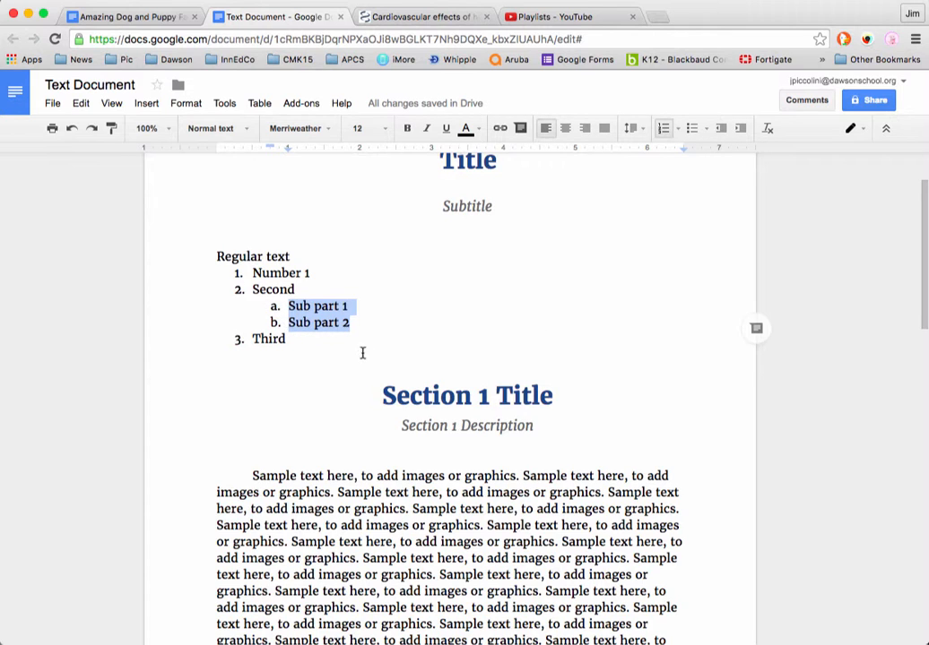
Try indenting "Sub part 2" one level deeper and move it back to its previous level
{"action": "left_click", "coordinate": [289, 323]}
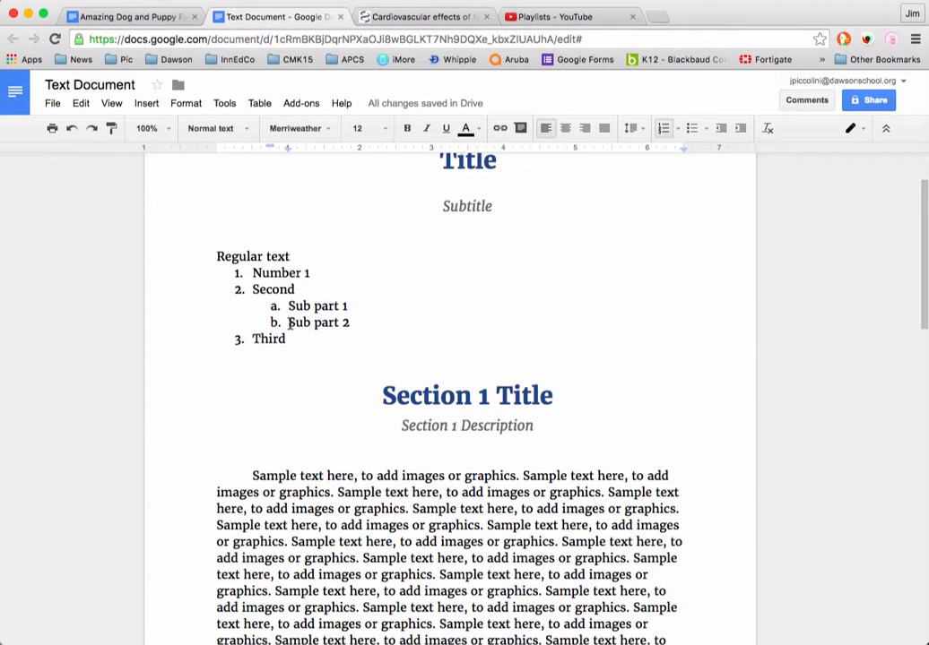
{"action": "left_click", "coordinate": [738, 130]}
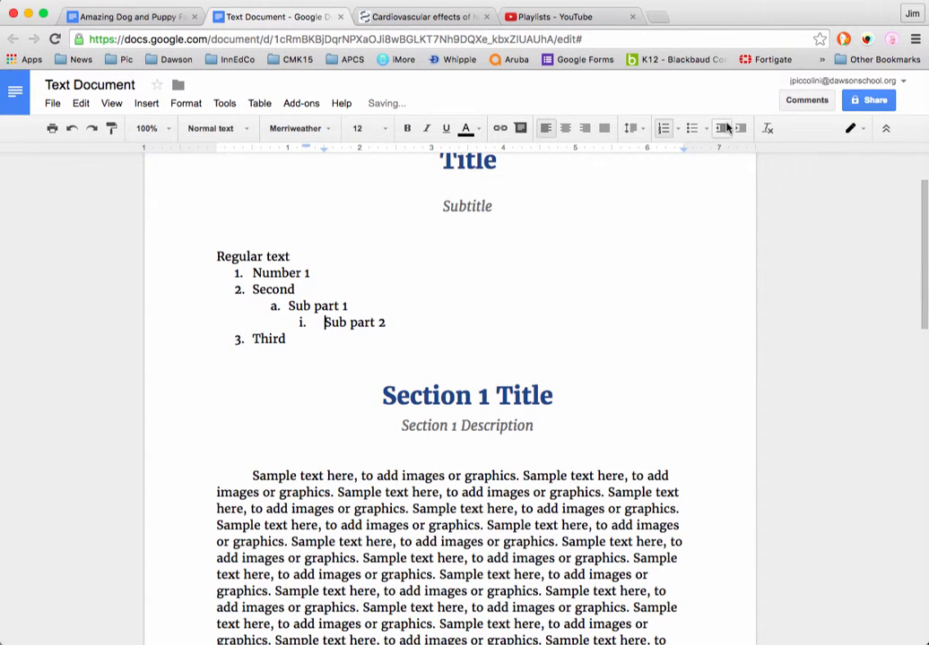
{"action": "left_click", "coordinate": [722, 128]}
{"action": "left_click", "coordinate": [543, 276]}
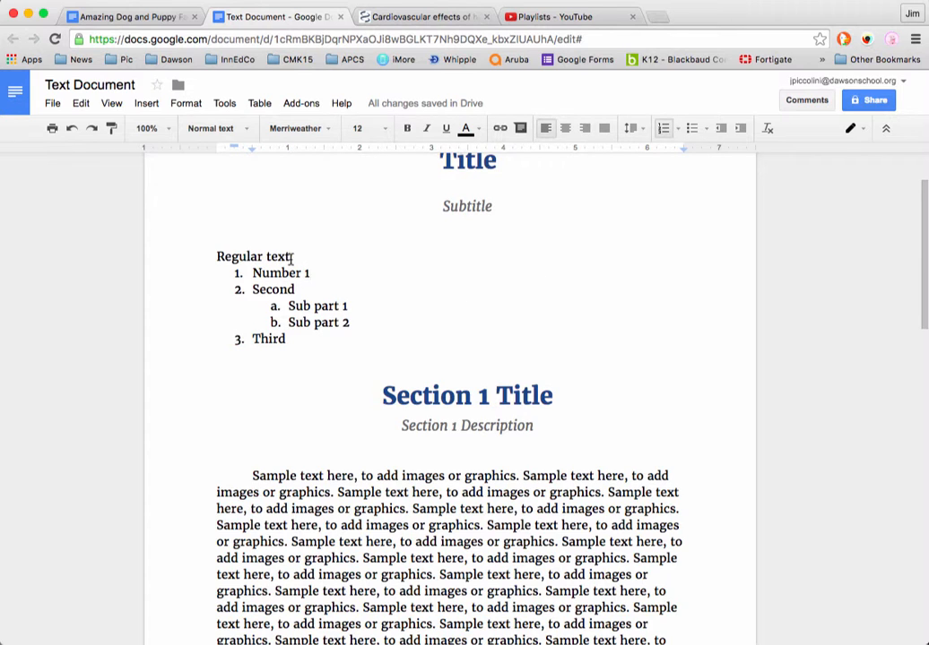
Make the "Regular text" line bold and red, trying italic and underline on it without keeping them
{"action": "left_click_drag", "start_coordinate": [292, 256], "coordinate": [197, 254]}
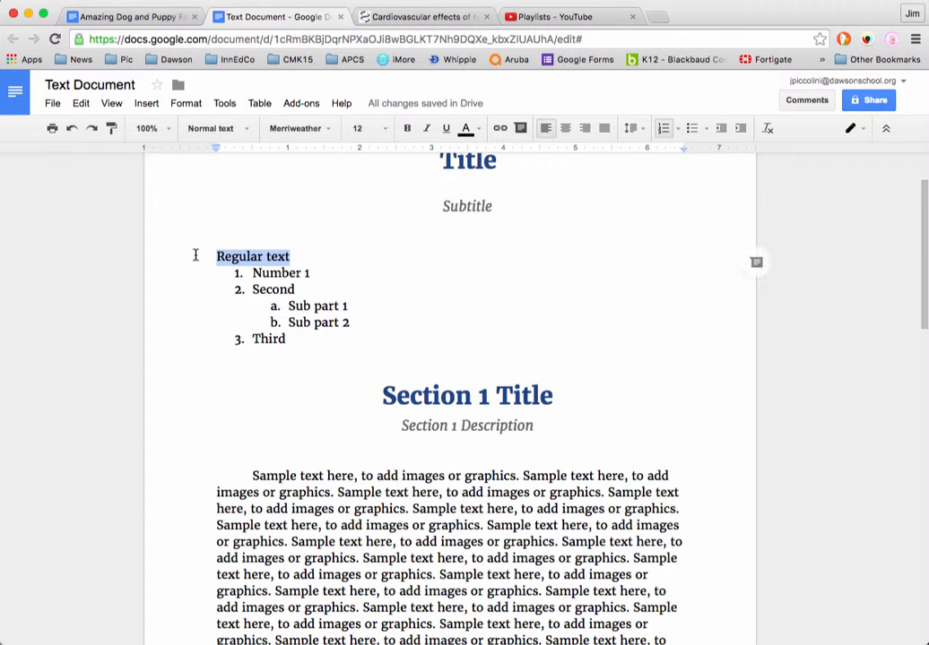
{"action": "left_click", "coordinate": [407, 130]}
{"action": "left_click", "coordinate": [429, 130]}
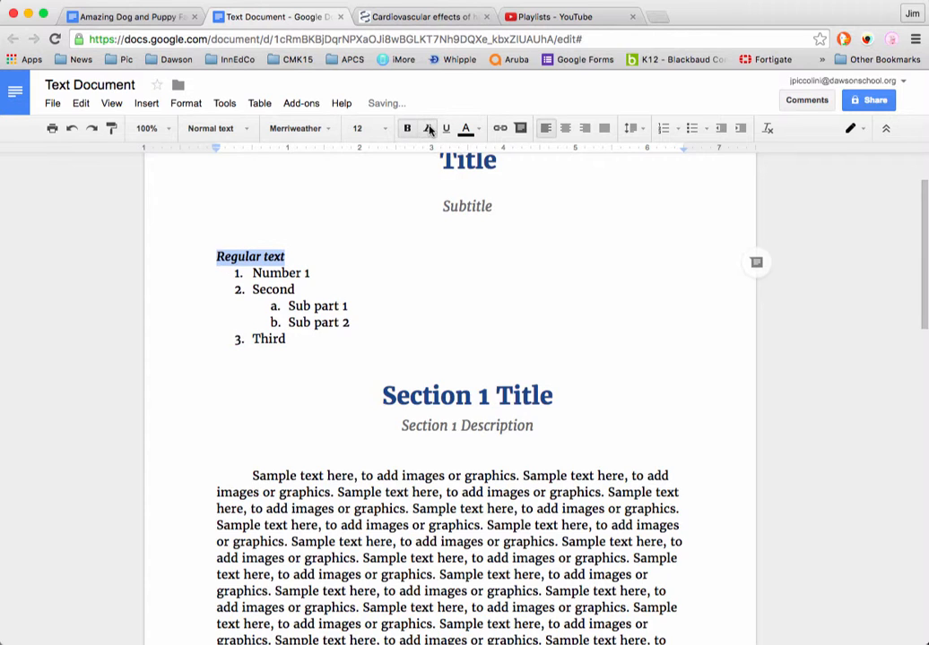
{"action": "left_click", "coordinate": [429, 130]}
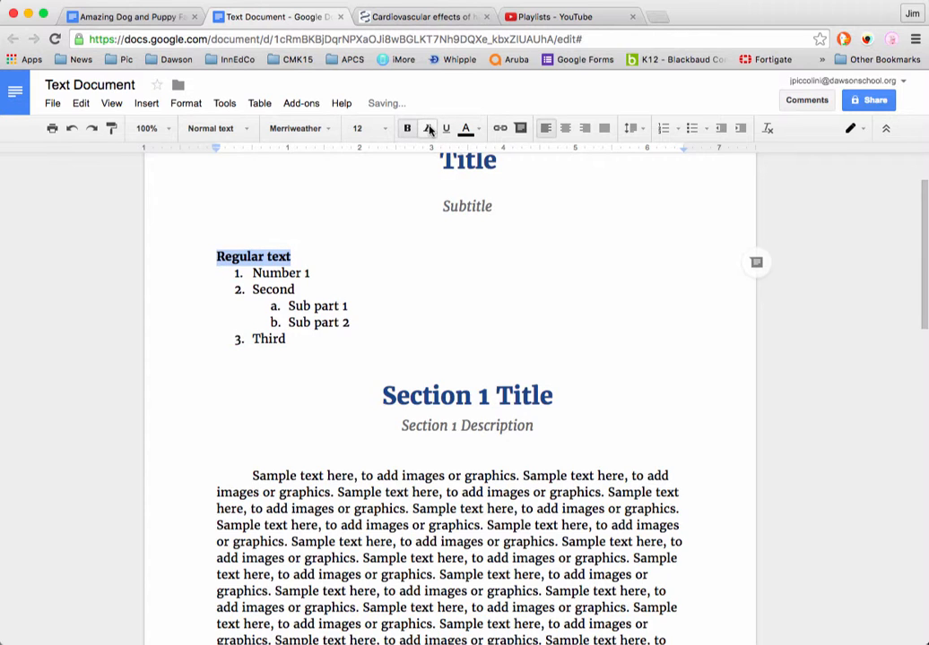
{"action": "left_click", "coordinate": [447, 130]}
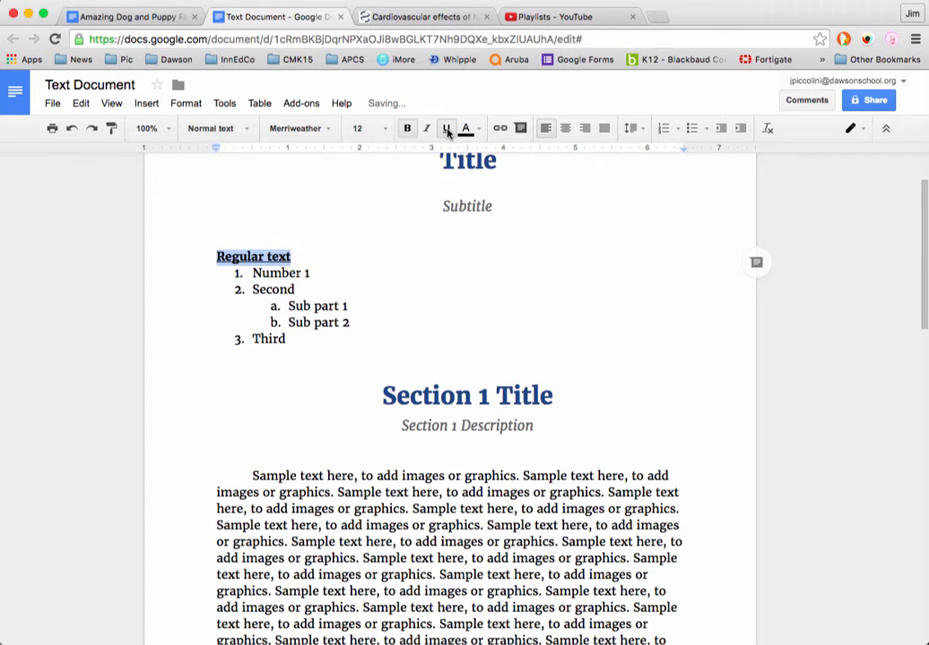
{"action": "left_click", "coordinate": [448, 130]}
{"action": "left_click", "coordinate": [478, 129]}
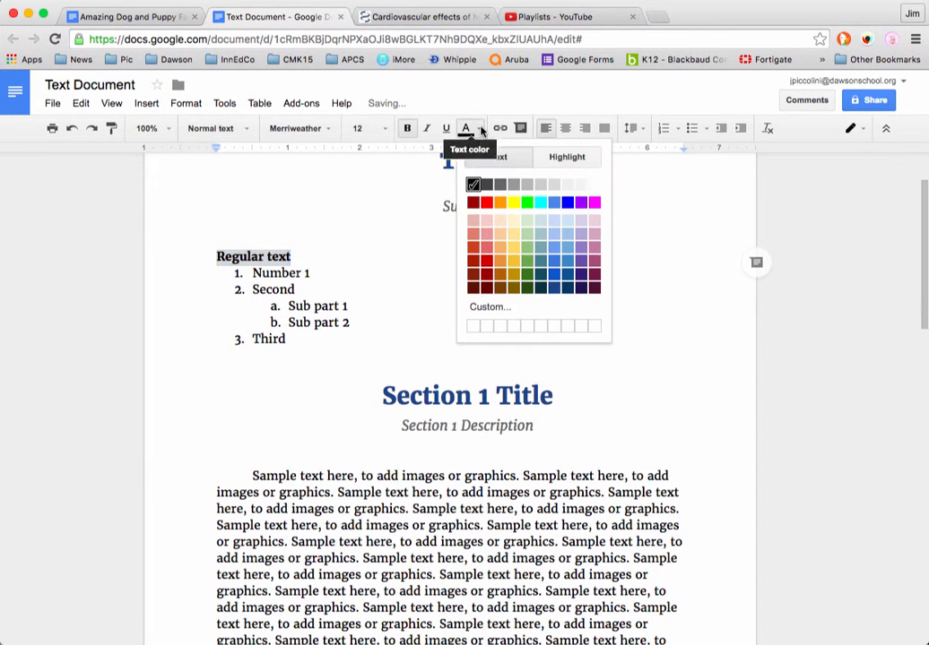
{"action": "left_click", "coordinate": [485, 204]}
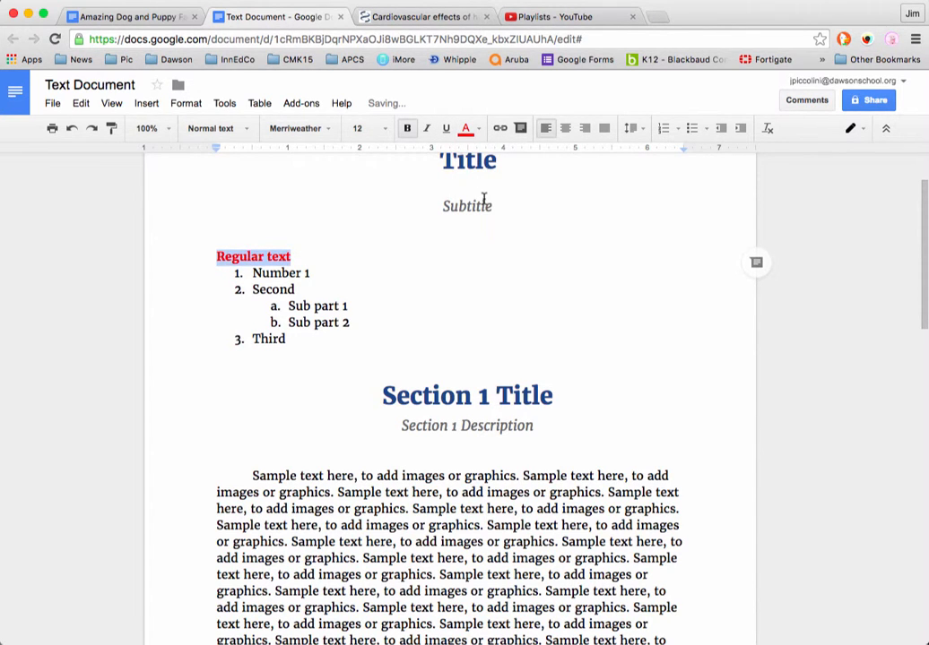
{"action": "left_click", "coordinate": [416, 272]}
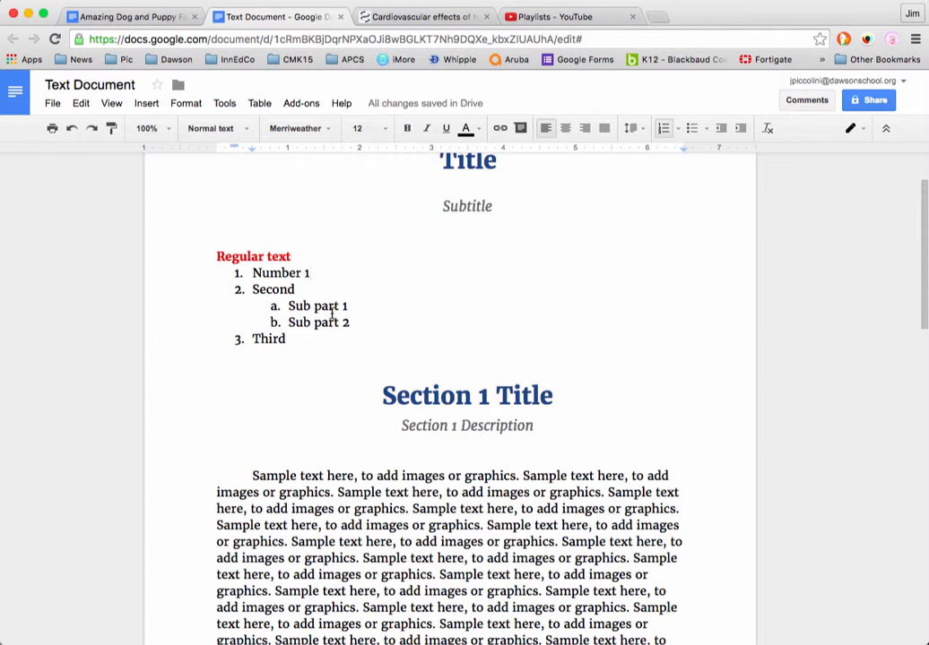
Change the font of the "Sub part 2" list item to Impact
{"action": "left_click_drag", "start_coordinate": [348, 323], "coordinate": [256, 326]}
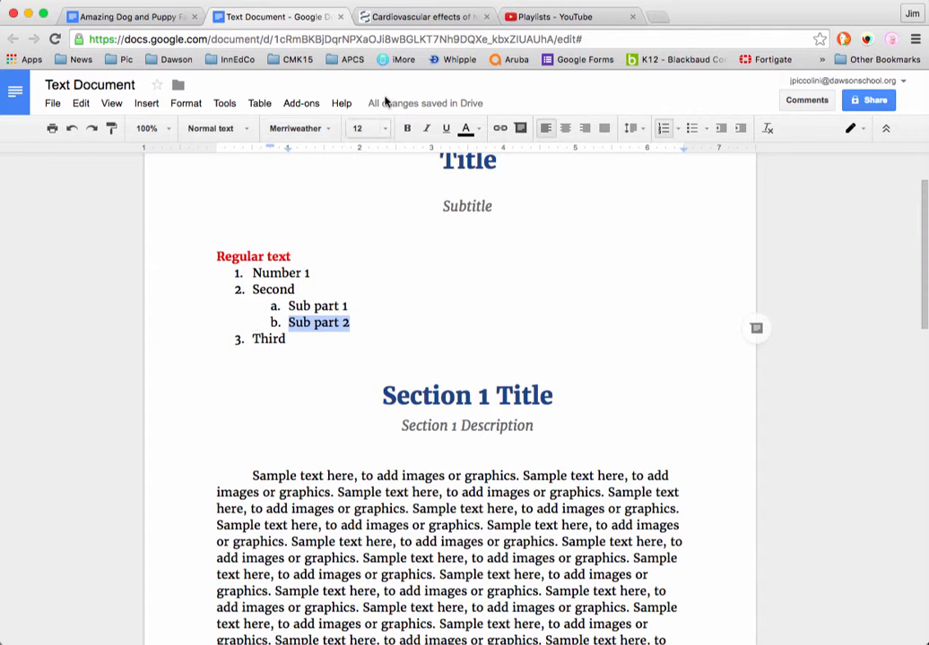
{"action": "left_click", "coordinate": [328, 129]}
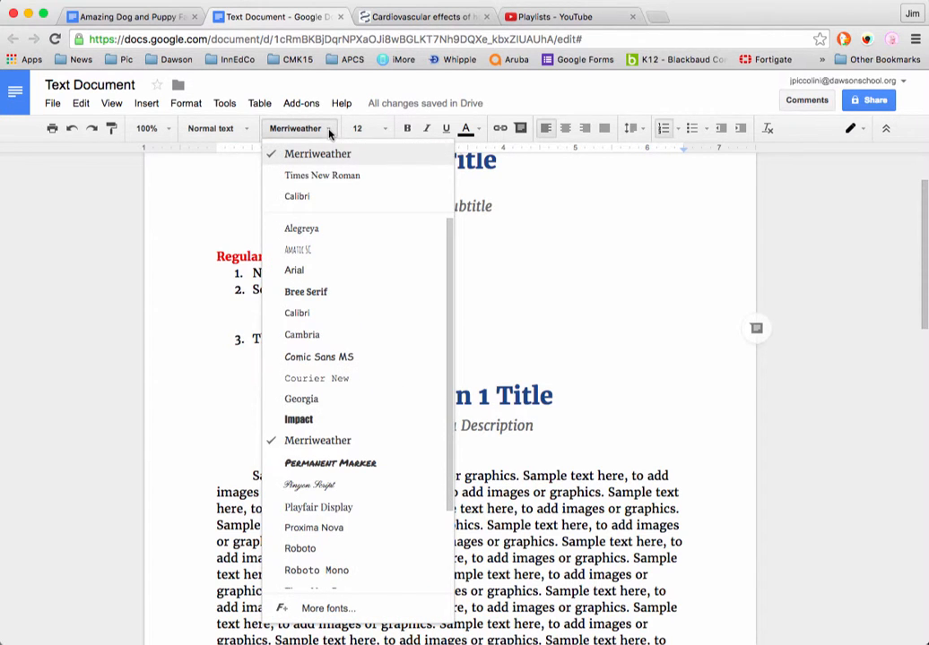
{"action": "left_click", "coordinate": [315, 418]}
{"action": "left_click", "coordinate": [432, 315]}
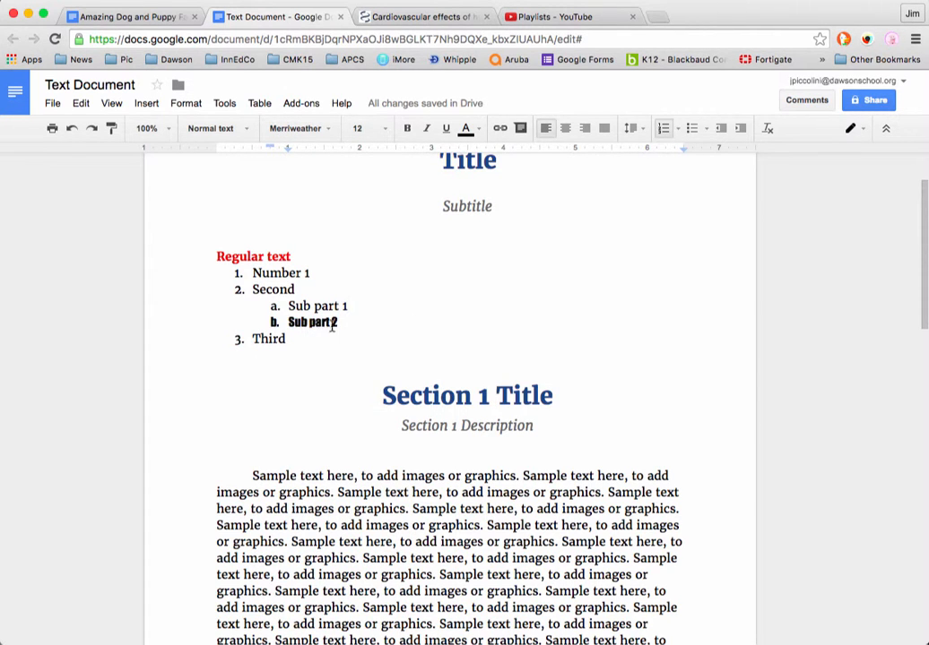
Highlight the "Sub part 2" list item in red
{"action": "left_click_drag", "start_coordinate": [336, 322], "coordinate": [268, 322]}
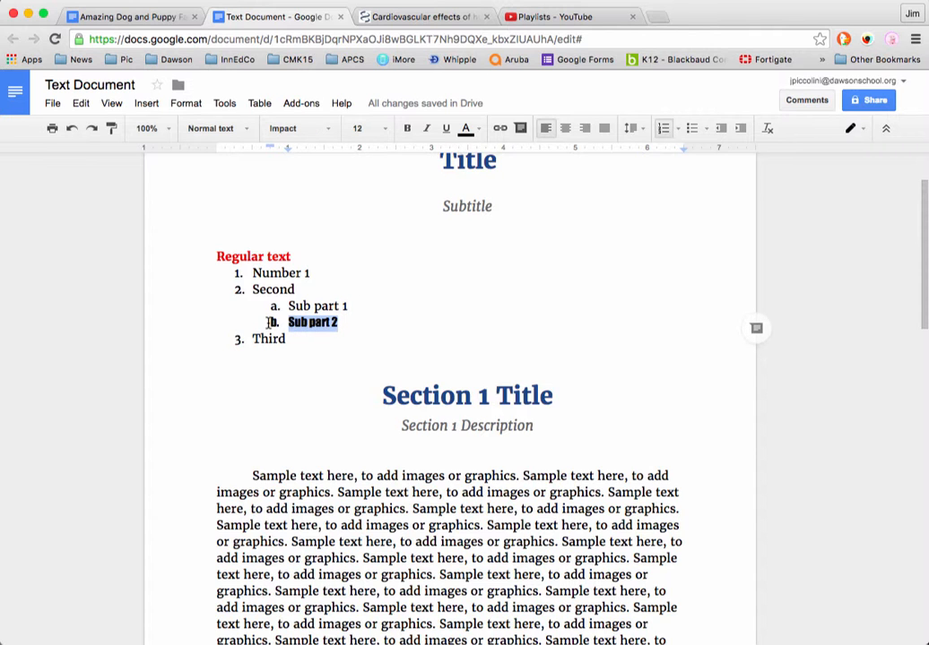
{"action": "left_click", "coordinate": [473, 131]}
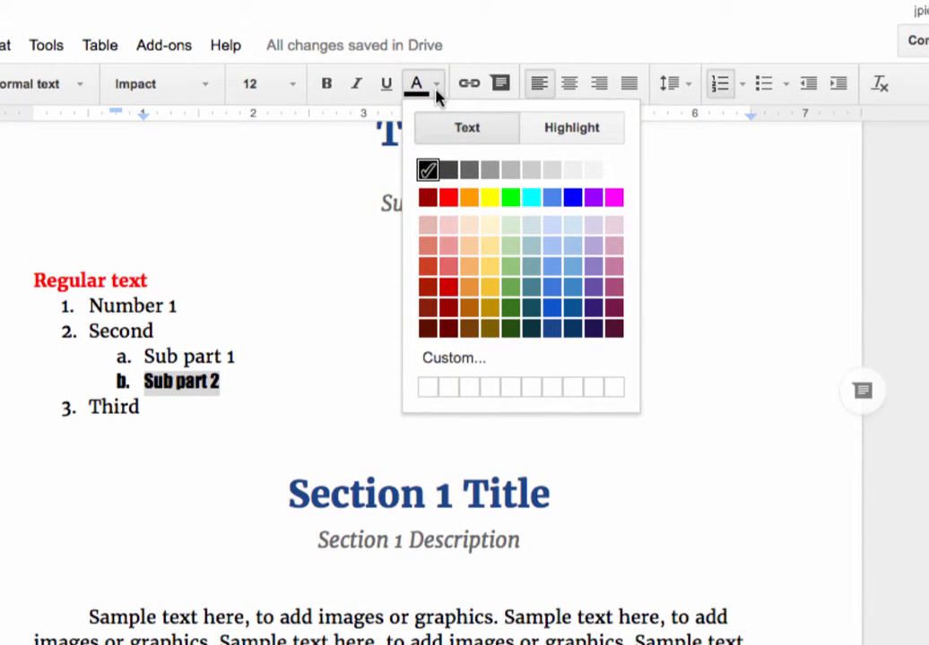
{"action": "left_click", "coordinate": [569, 129]}
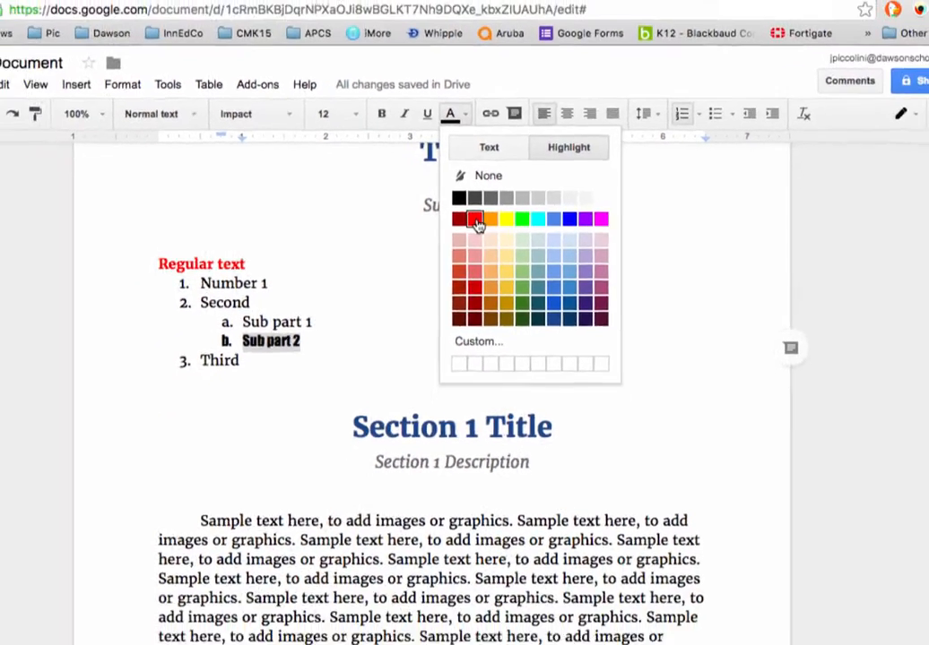
{"action": "left_click", "coordinate": [448, 222]}
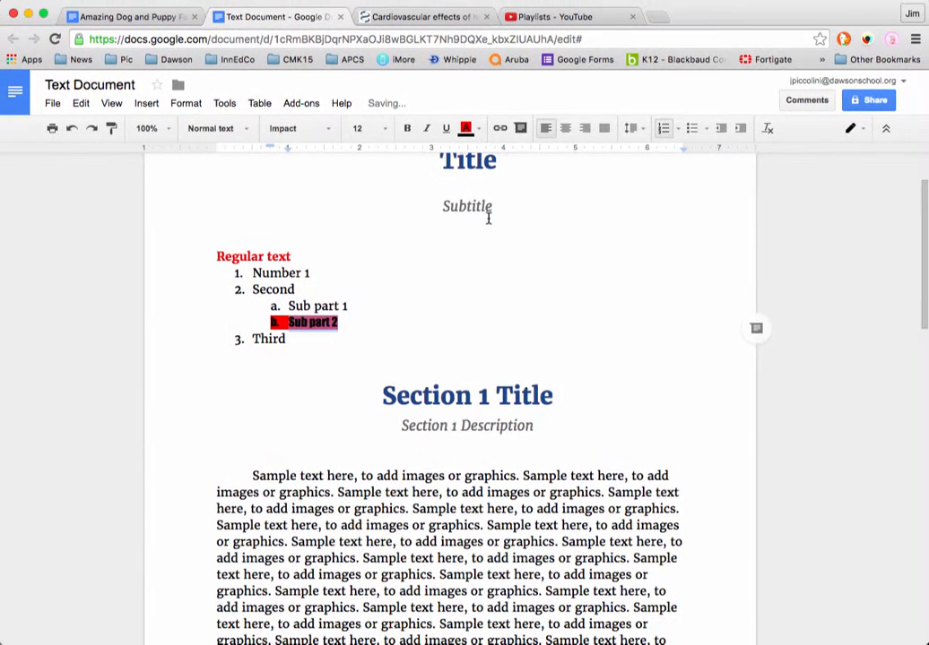
{"action": "left_click", "coordinate": [466, 290]}
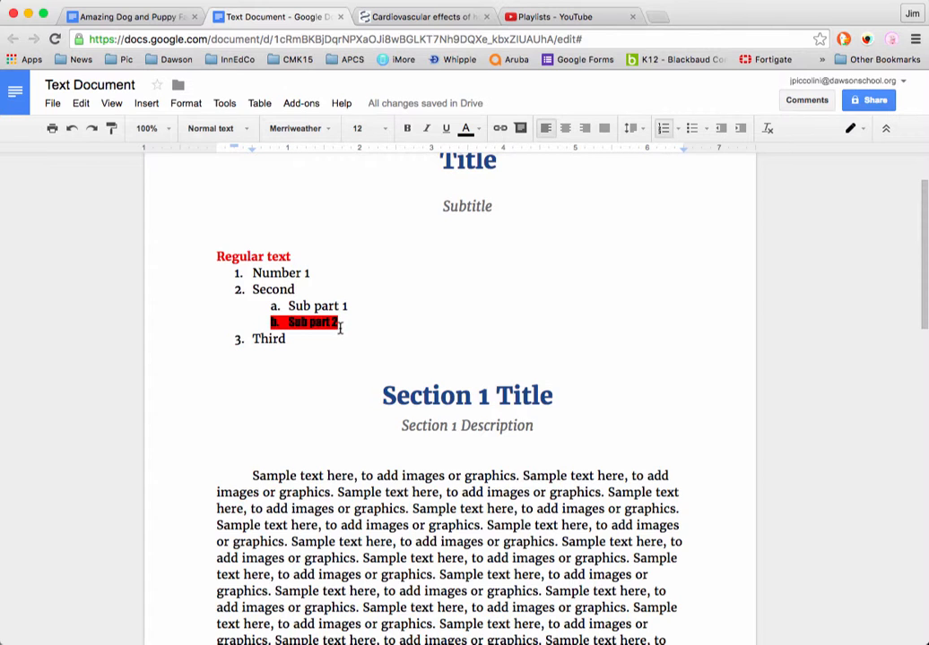
Change the font of the highlighted "Sub part 2" list item to Arial
{"action": "left_click_drag", "start_coordinate": [341, 327], "coordinate": [254, 328]}
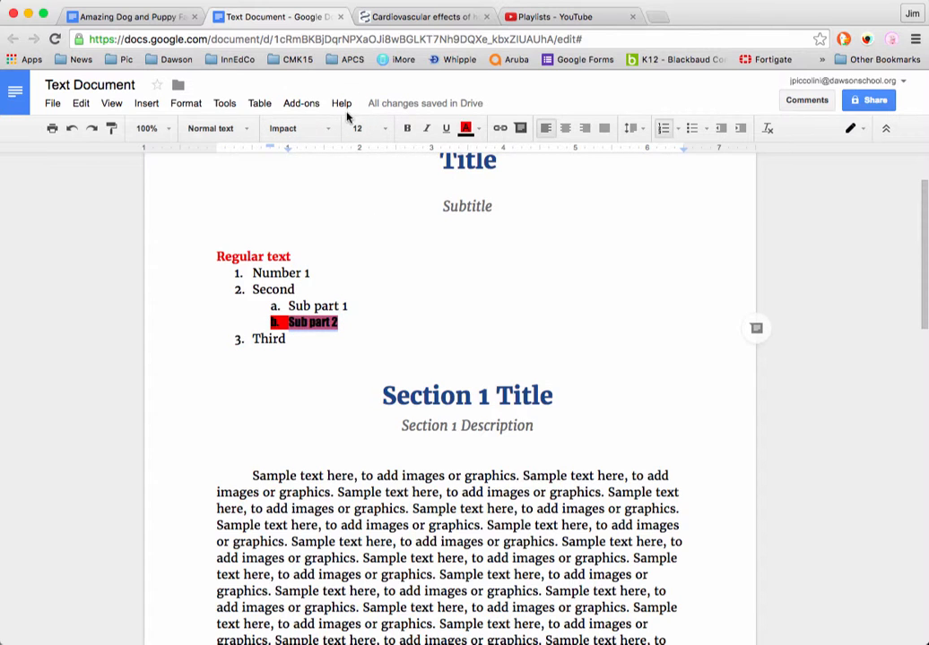
{"action": "left_click", "coordinate": [330, 131]}
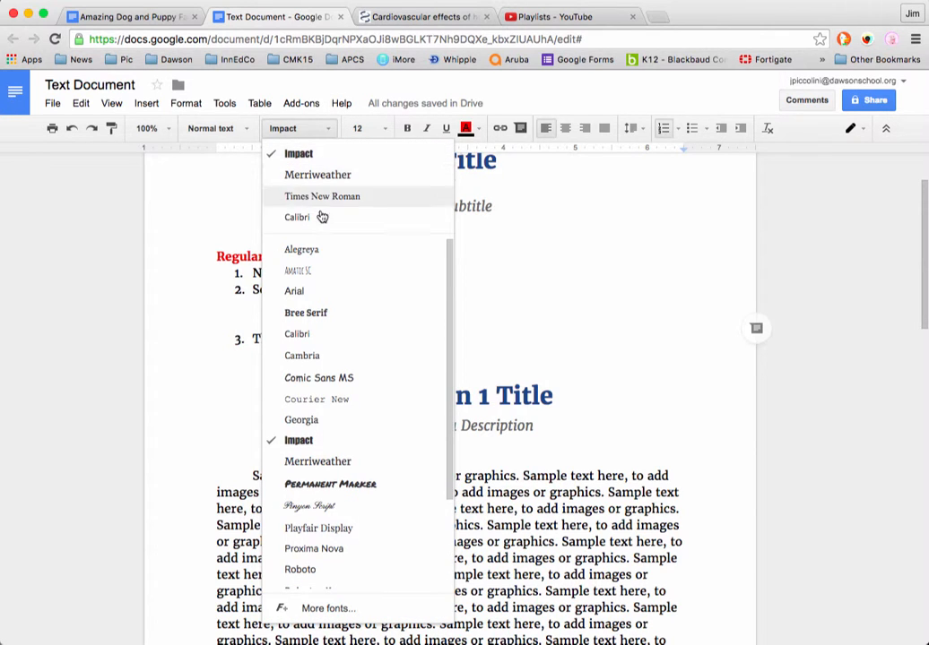
{"action": "left_click", "coordinate": [296, 292]}
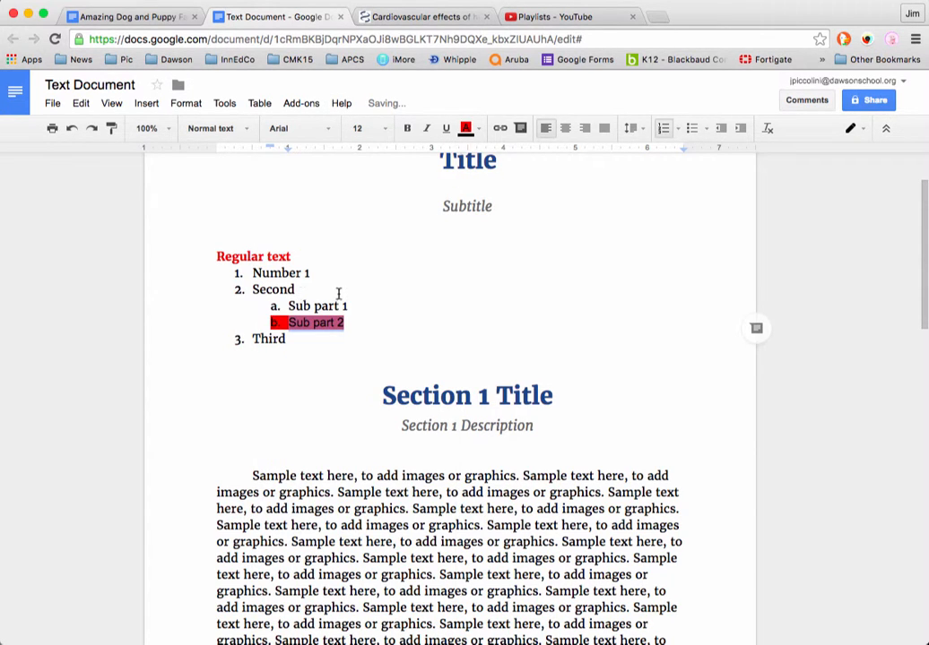
{"action": "left_click", "coordinate": [403, 295]}
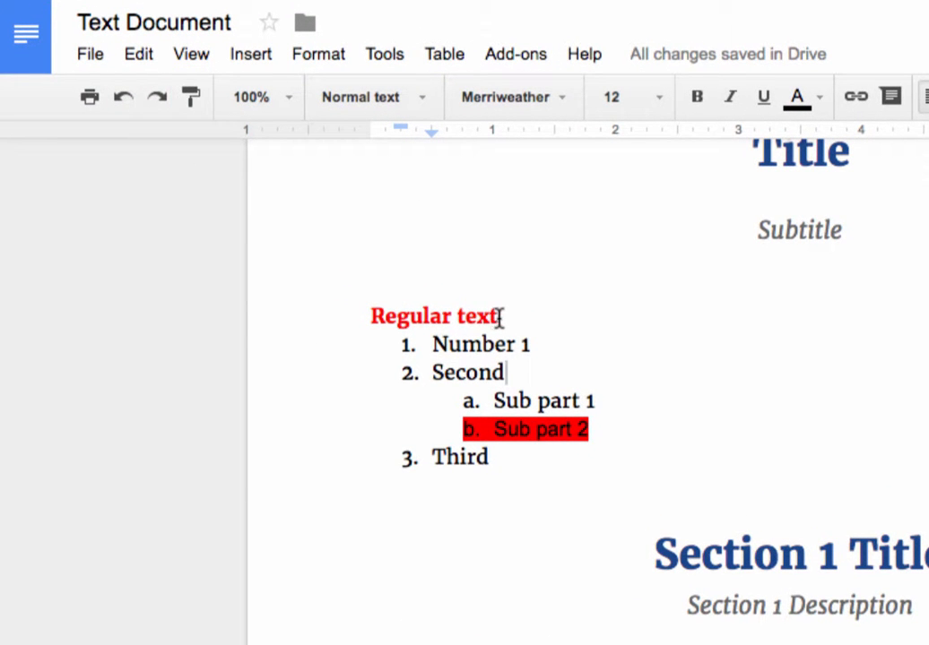
Copy the bold red formatting of the "Regular text" line onto the opening lines of the sample paragraph under Section 1 with Paint format
{"action": "left_click_drag", "start_coordinate": [499, 316], "coordinate": [369, 316]}
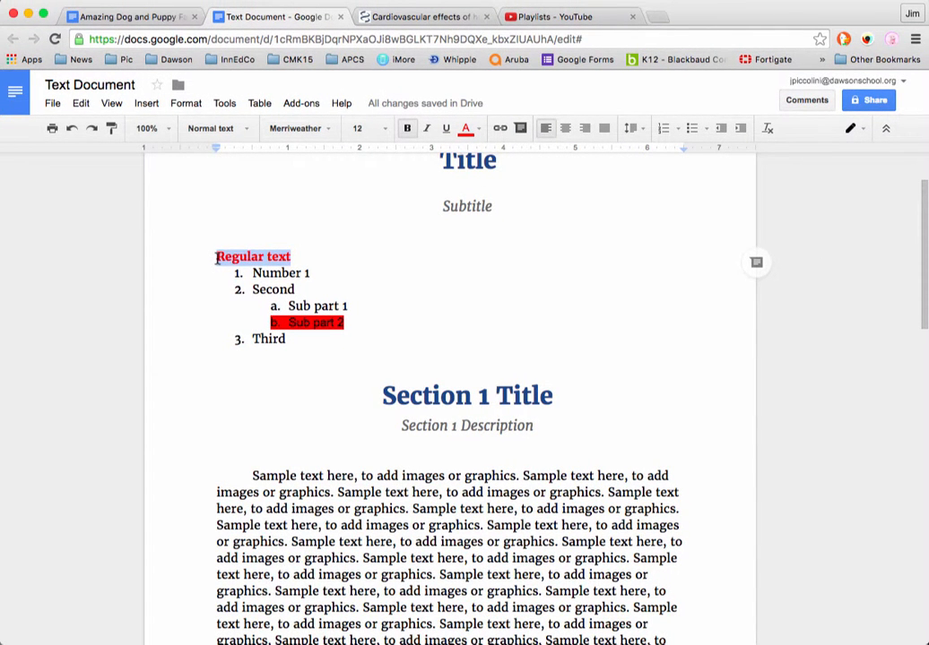
{"action": "left_click", "coordinate": [112, 130]}
{"action": "left_click_drag", "start_coordinate": [253, 477], "coordinate": [401, 589]}
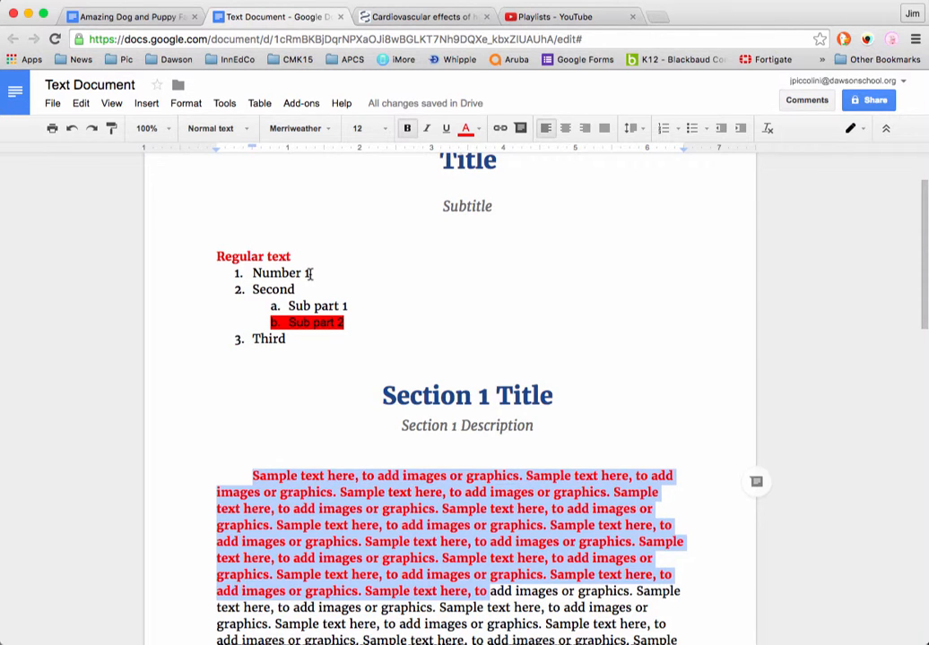
Copy the plain formatting of the "Number 1" item onto the bold red part of the sample paragraph with Paint format
{"action": "left_click_drag", "start_coordinate": [310, 273], "coordinate": [251, 273]}
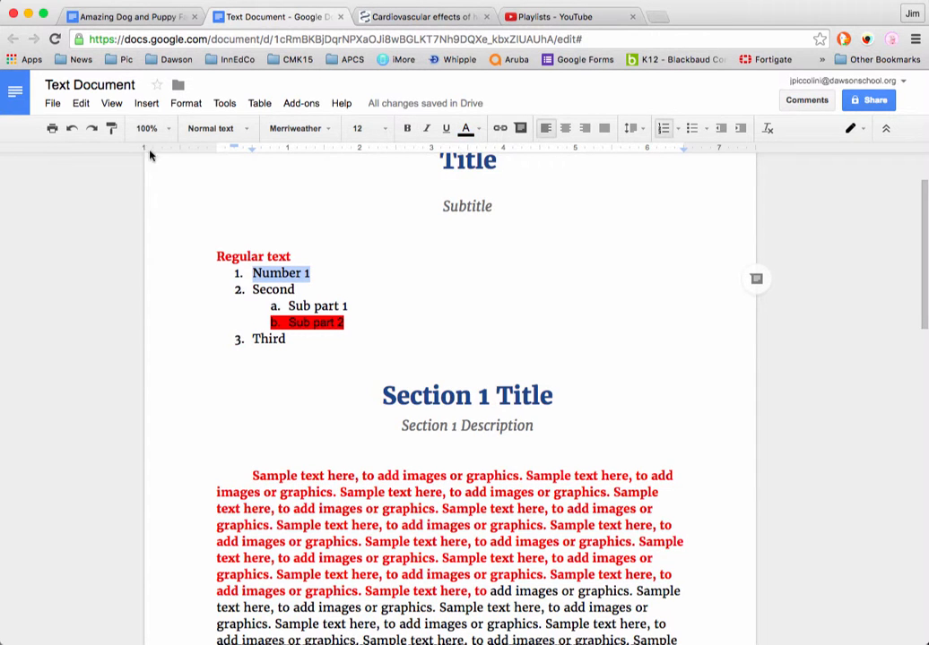
{"action": "left_click", "coordinate": [112, 128]}
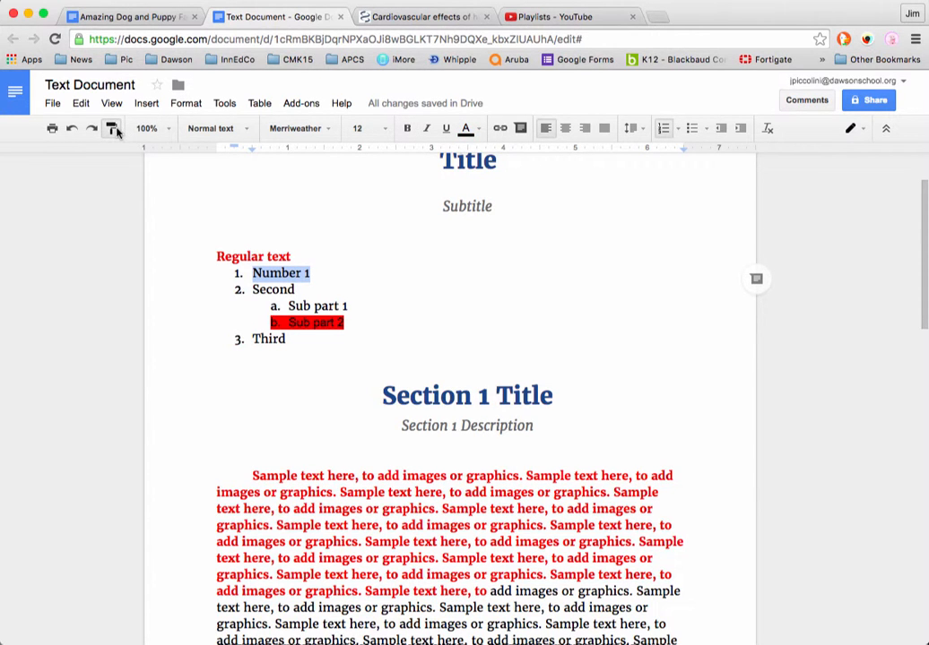
{"action": "left_click", "coordinate": [236, 473]}
{"action": "mouse_move", "coordinate": [237, 473]}
{"action": "left_mouse_down"}
{"action": "mouse_move", "coordinate": [516, 577]}
{"action": "mouse_move", "coordinate": [491, 596]}
{"action": "left_mouse_up"}
{"action": "left_click", "coordinate": [572, 444]}
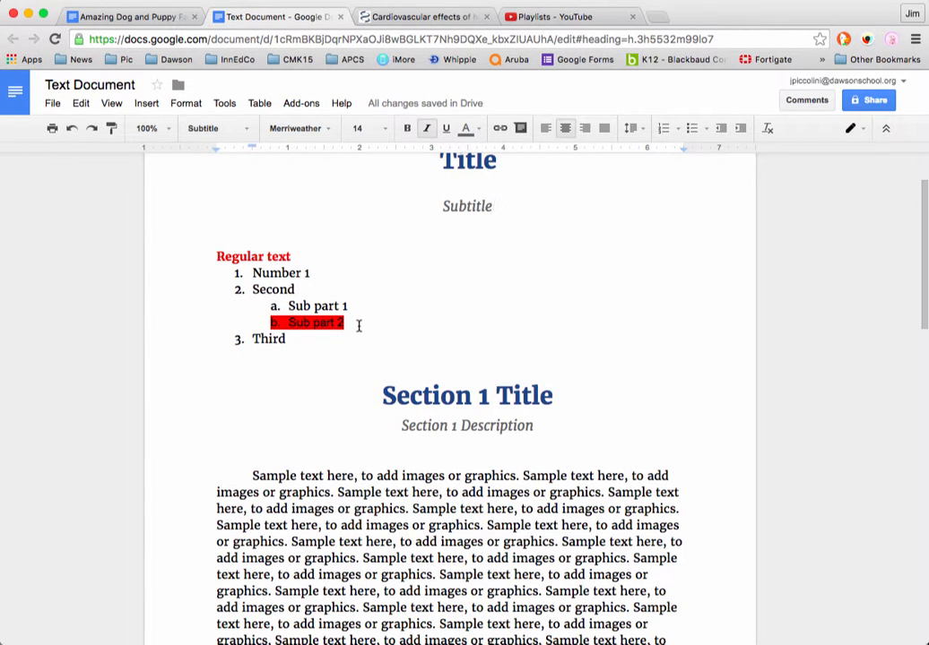
Select the block from the "Regular text" line through the "Third" list item
{"action": "left_click_drag", "start_coordinate": [299, 346], "coordinate": [213, 251]}
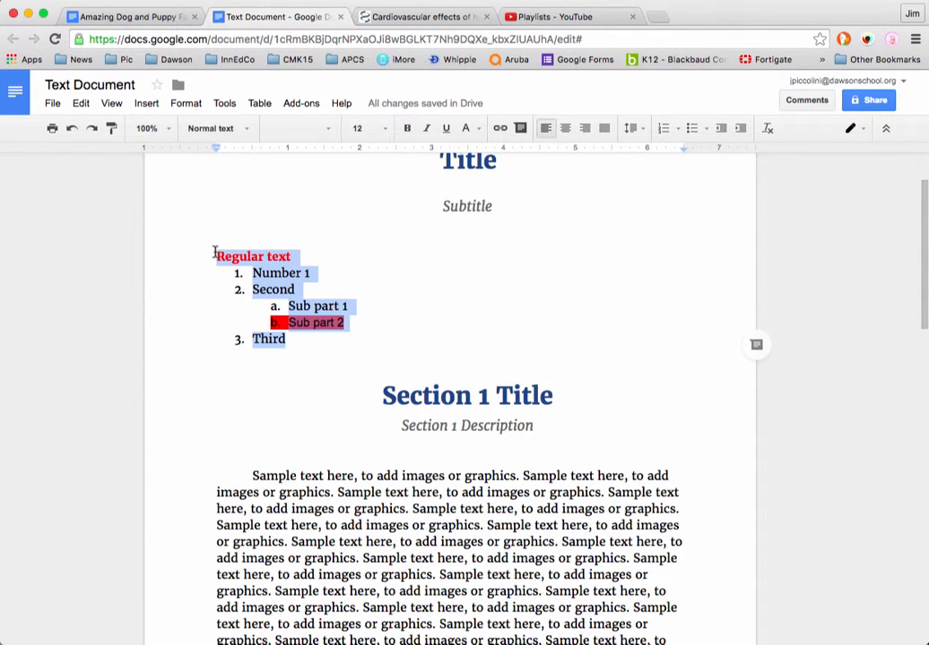